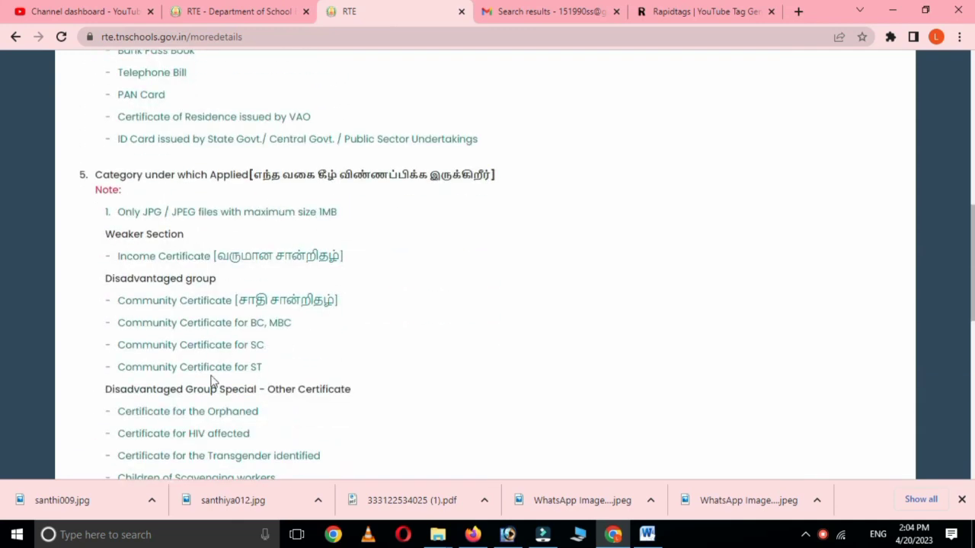
Step: Look over the required-documents list, then go back to the portal home page
scroll(312, 419, down, 2)
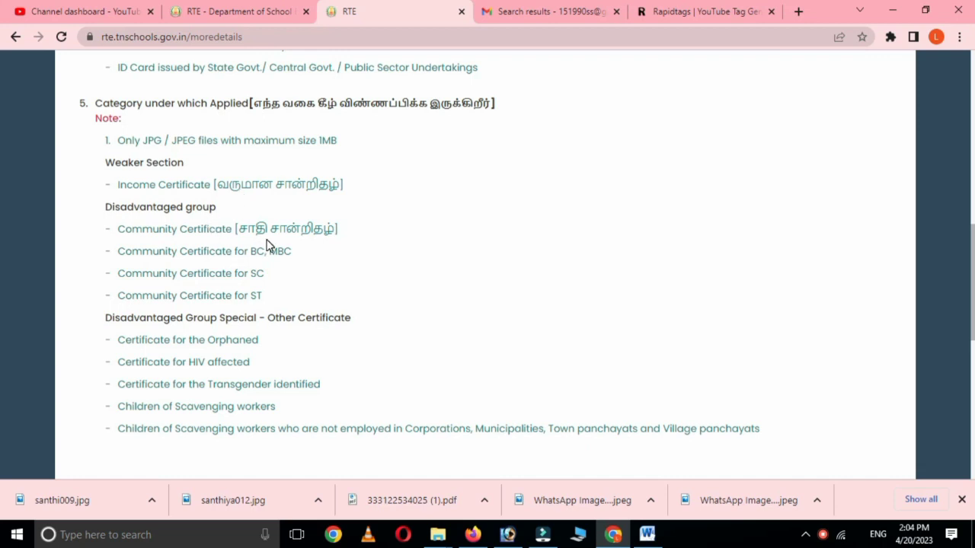
scroll(267, 243, up, 1)
scroll(264, 243, up, 8)
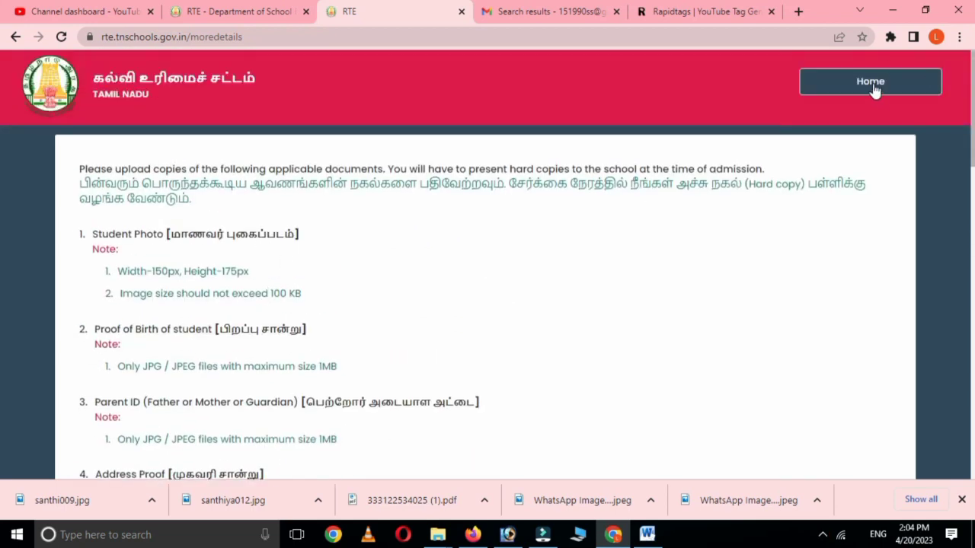
click(875, 89)
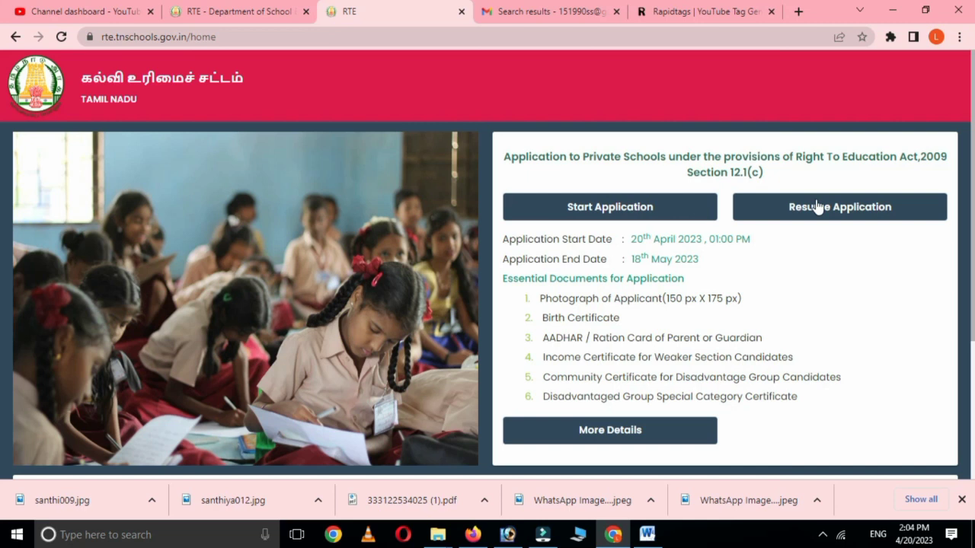
Step: Start a new RTE application, enter the child's name and set gender to Female
click(618, 206)
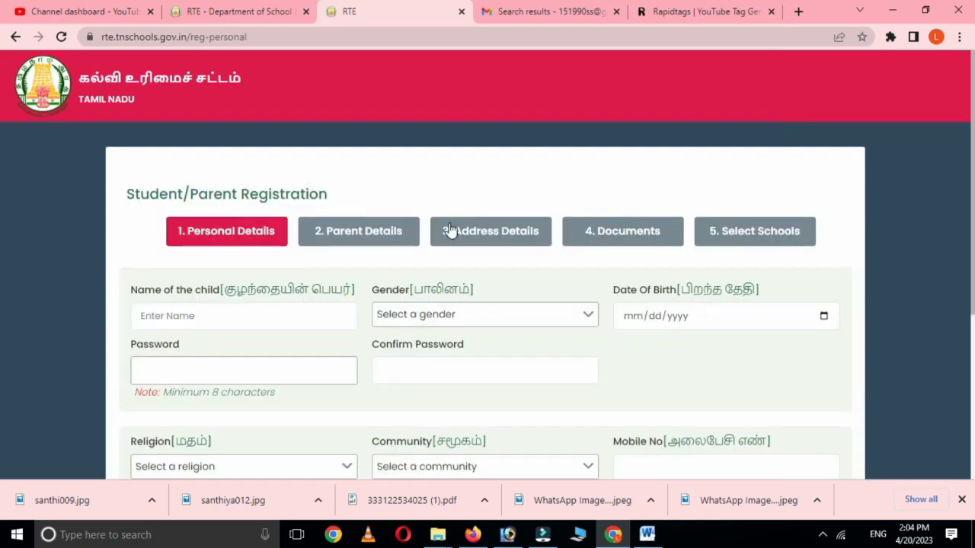
click(229, 319)
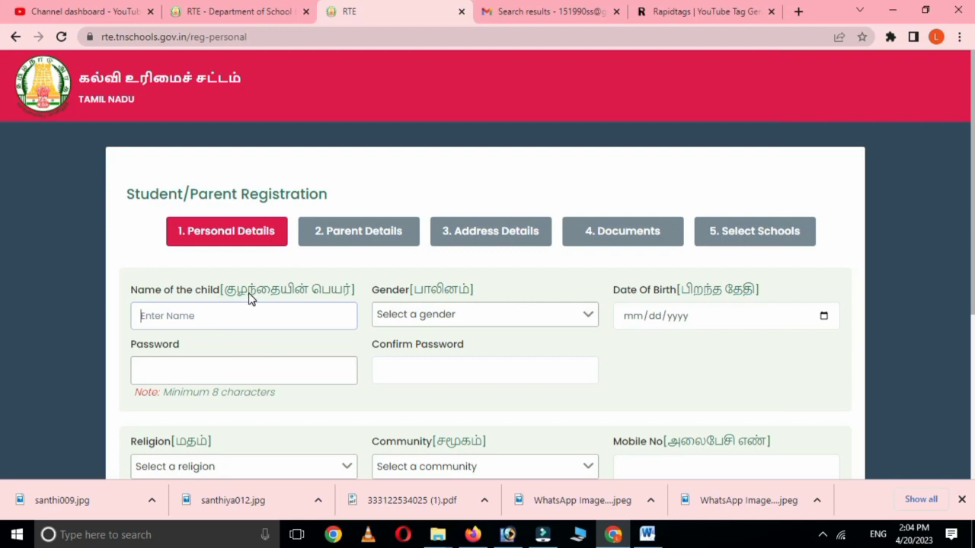
key(alt)
click(186, 314)
text(s)
click(429, 314)
click(411, 366)
Step: Enter birth date 12/08/2019, then fill in and confirm the account password
click(638, 316)
text(1)
text(2/08/0)
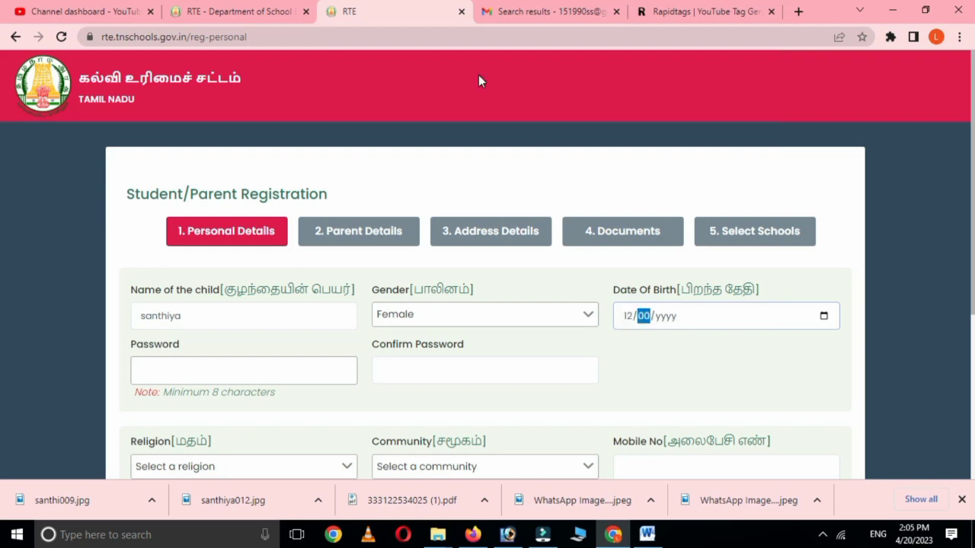
text(2019)
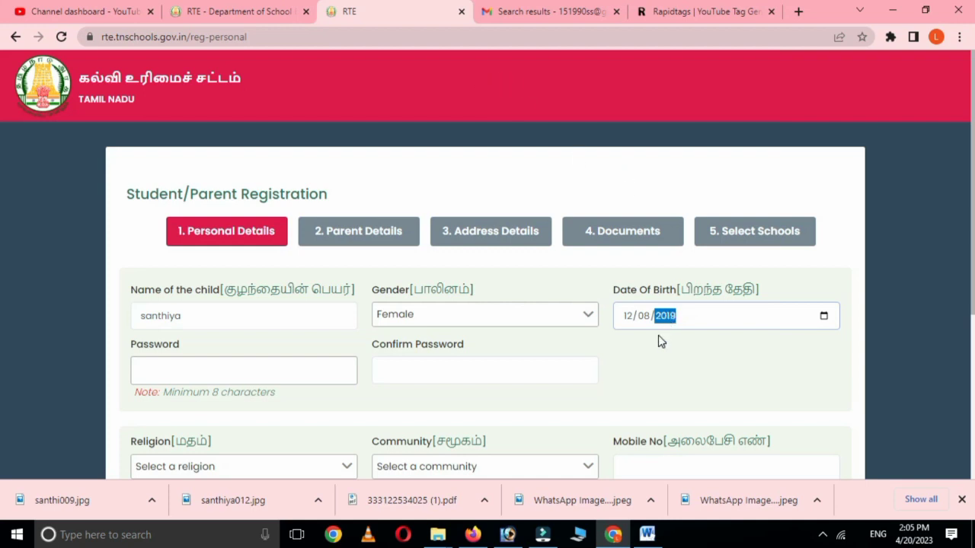
click(657, 333)
click(243, 378)
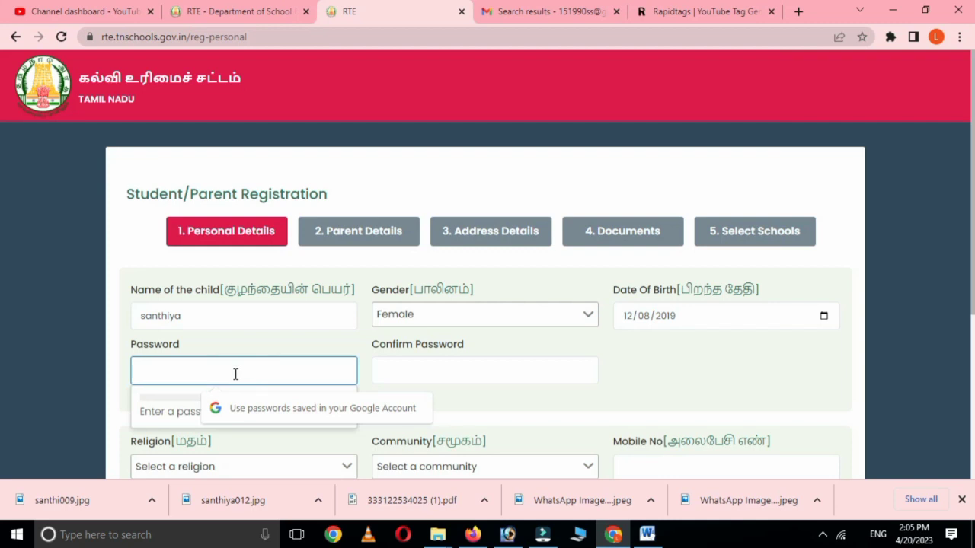
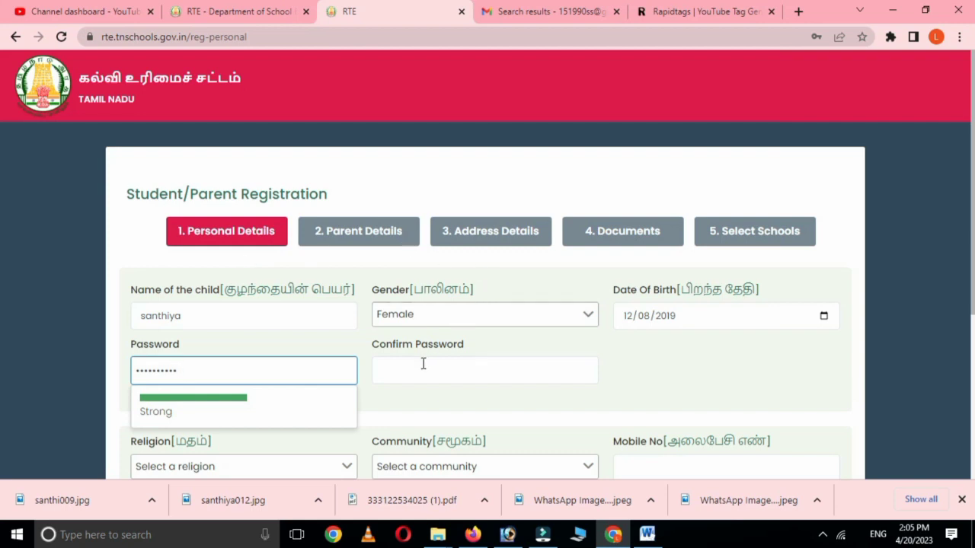
click(424, 364)
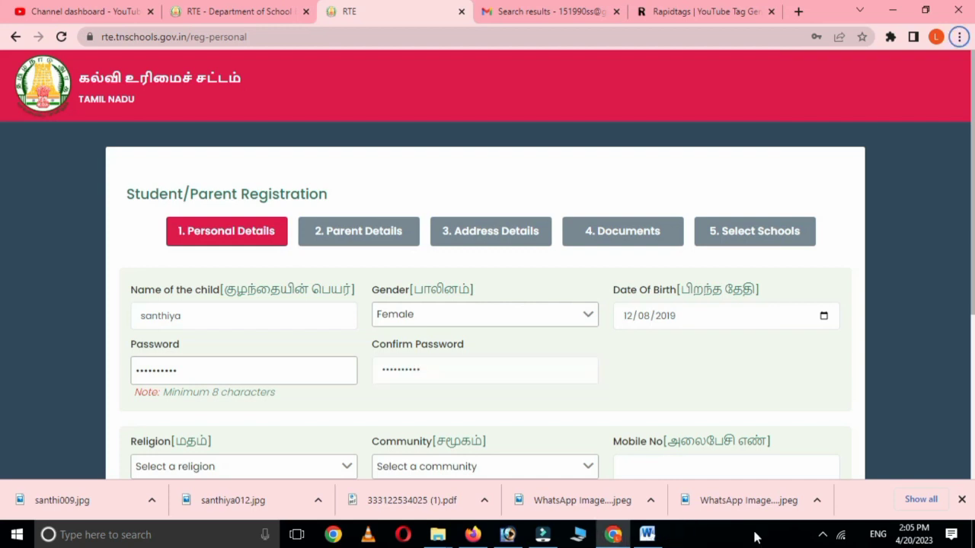
Step: Set religion to Hindu and community to SC-Others
scroll(535, 354, down, 1)
scroll(536, 354, down, 1)
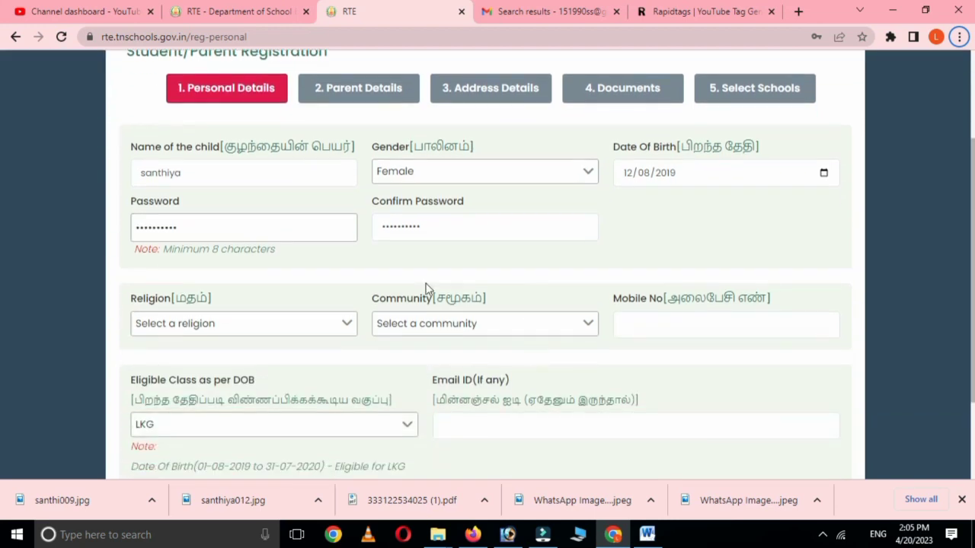
click(257, 327)
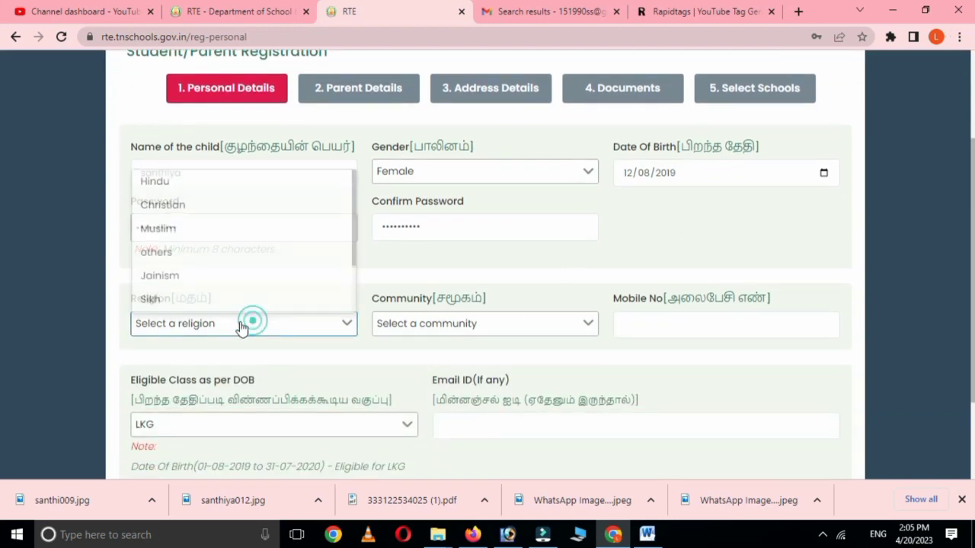
click(159, 182)
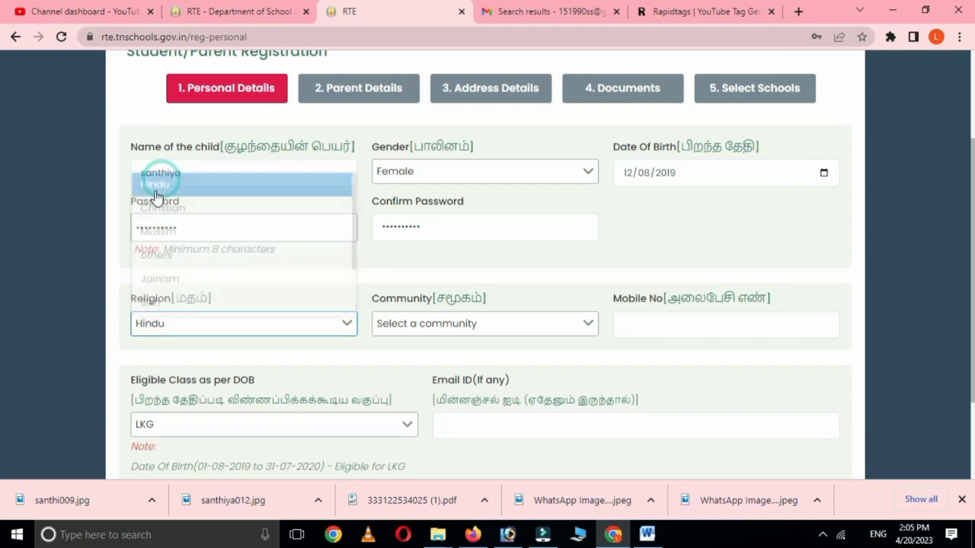
click(412, 333)
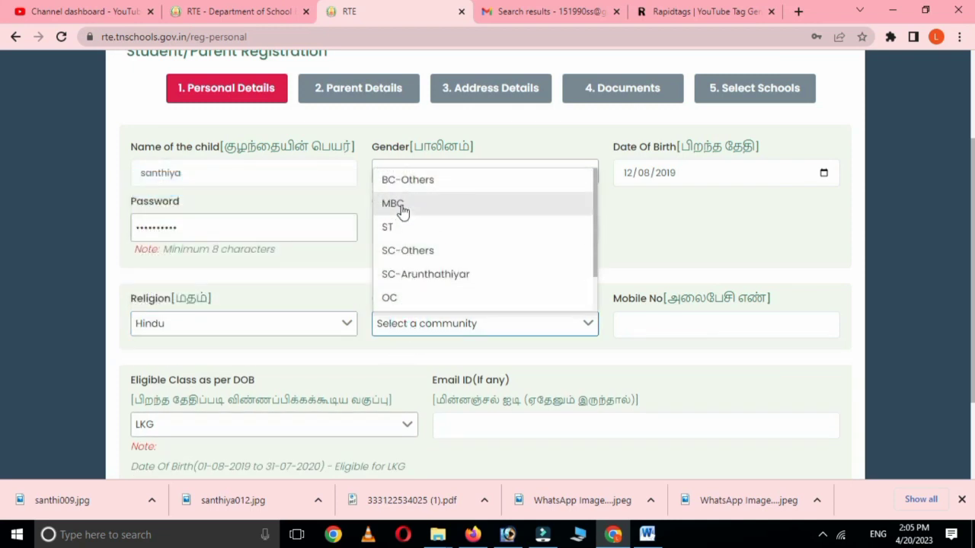
click(396, 256)
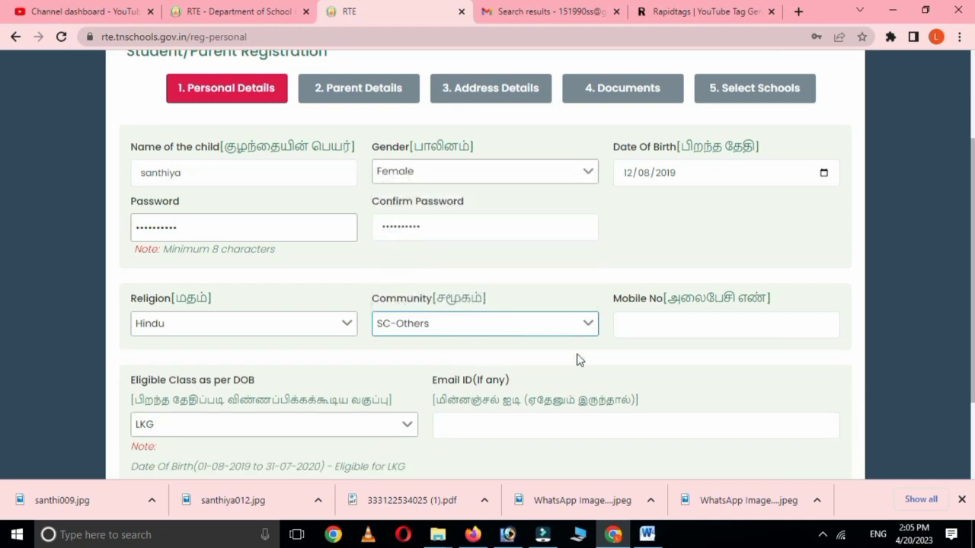
Step: Enter the parent's mobile number
click(657, 328)
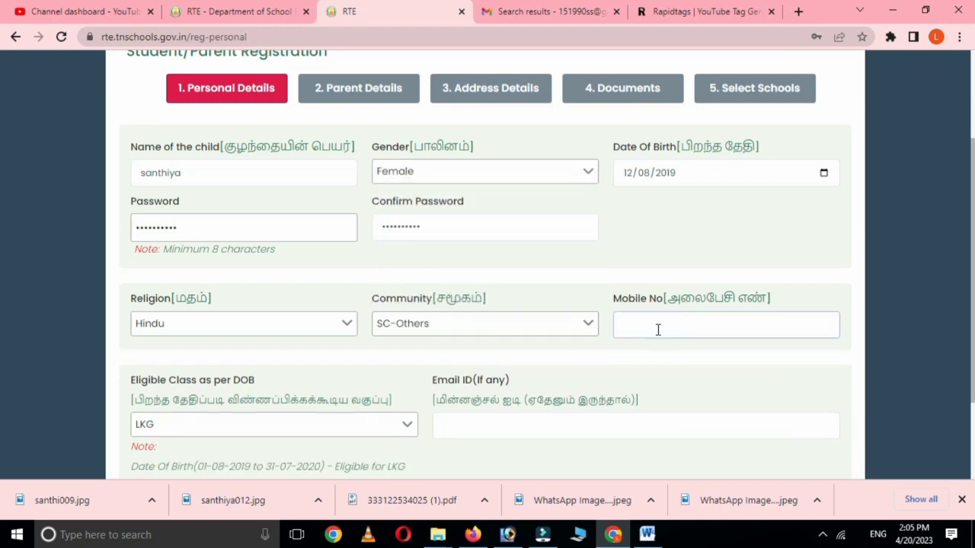
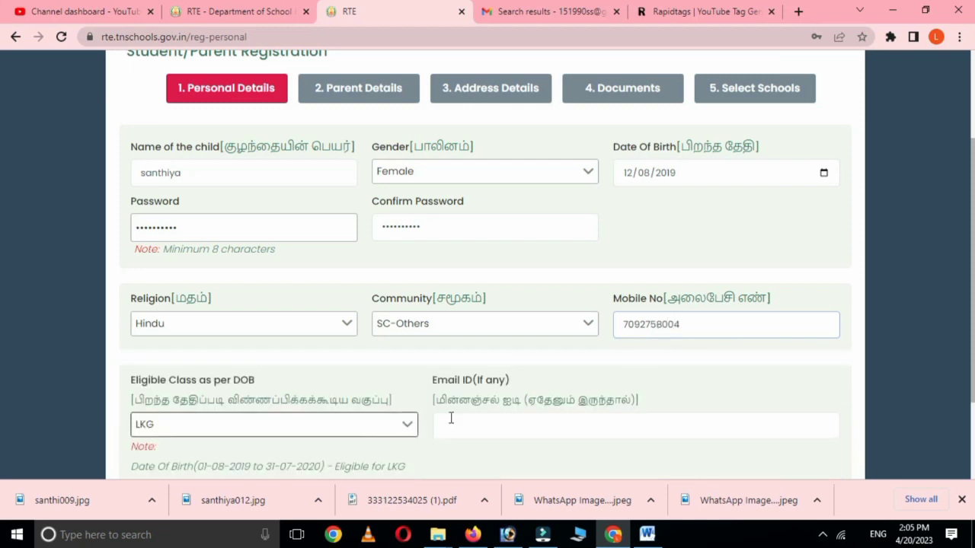
scroll(504, 370, down, 1)
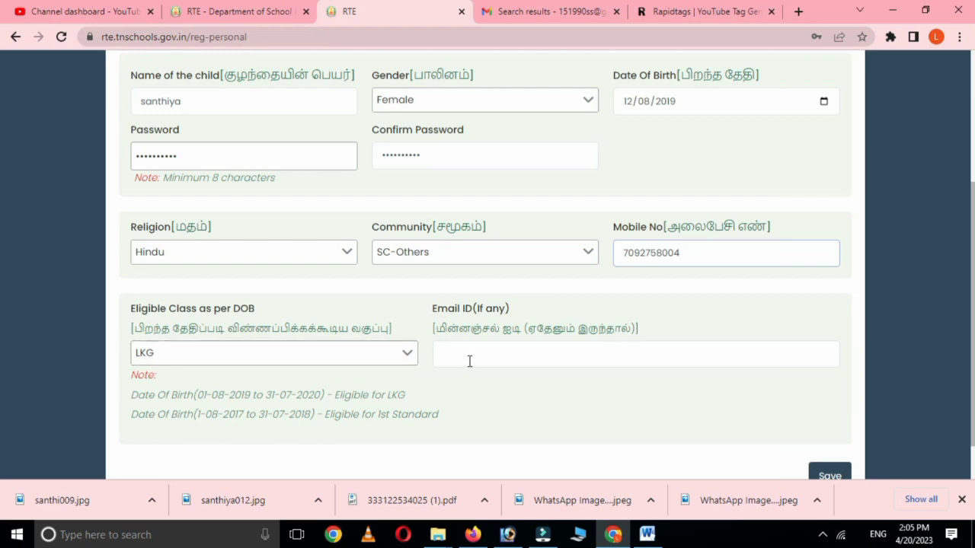
scroll(469, 361, down, 1)
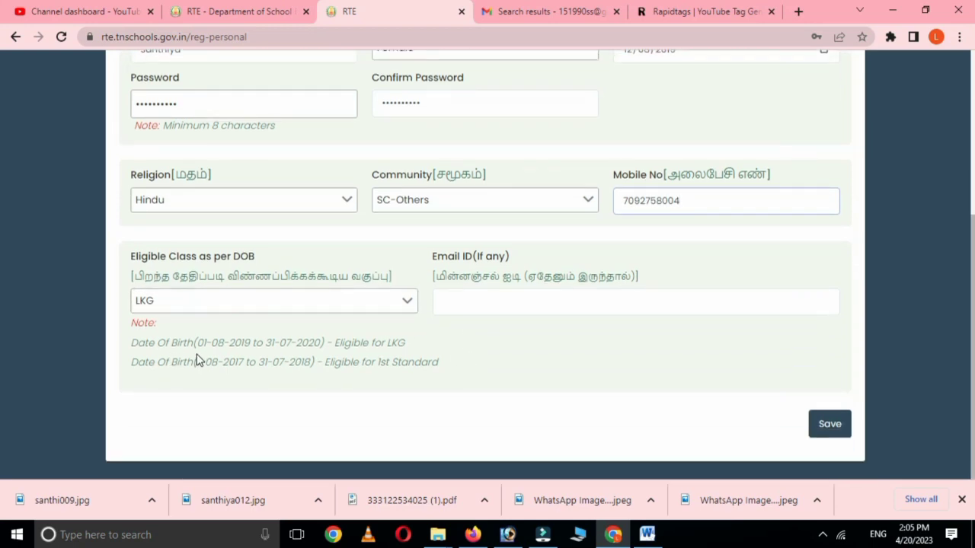
Step: Check the LKG and 1st Standard eligibility date notes, then save to register the child
drag(131, 342, 404, 348)
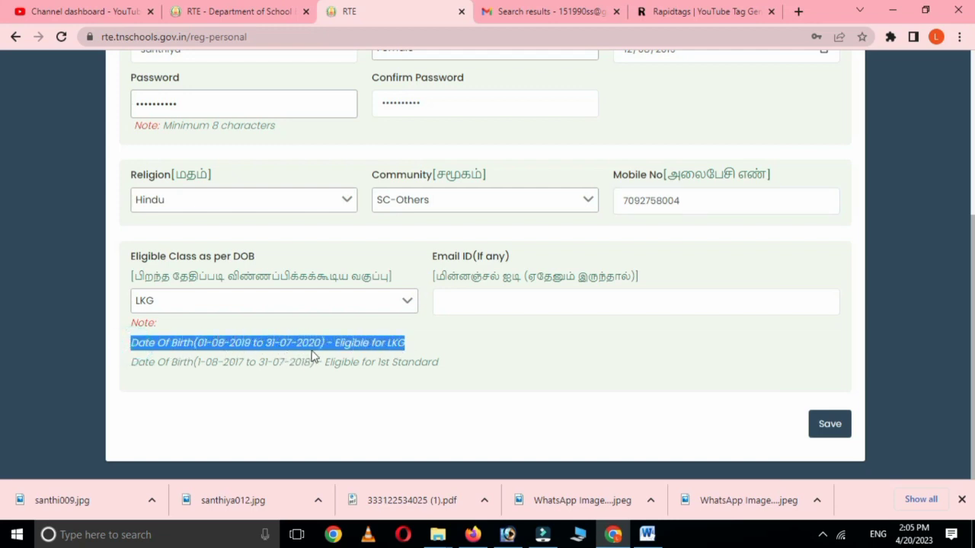
drag(129, 363, 442, 382)
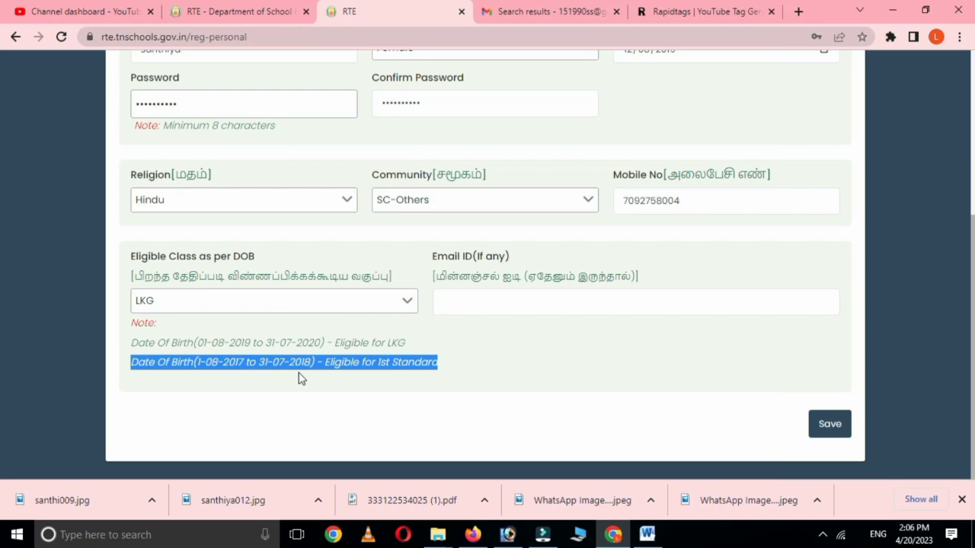
click(448, 355)
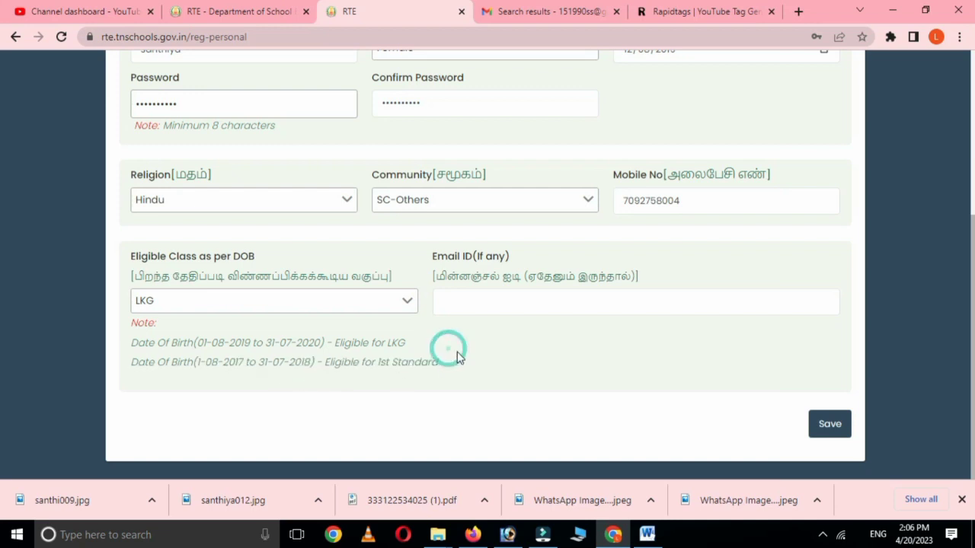
scroll(448, 355, up, 3)
scroll(567, 404, down, 1)
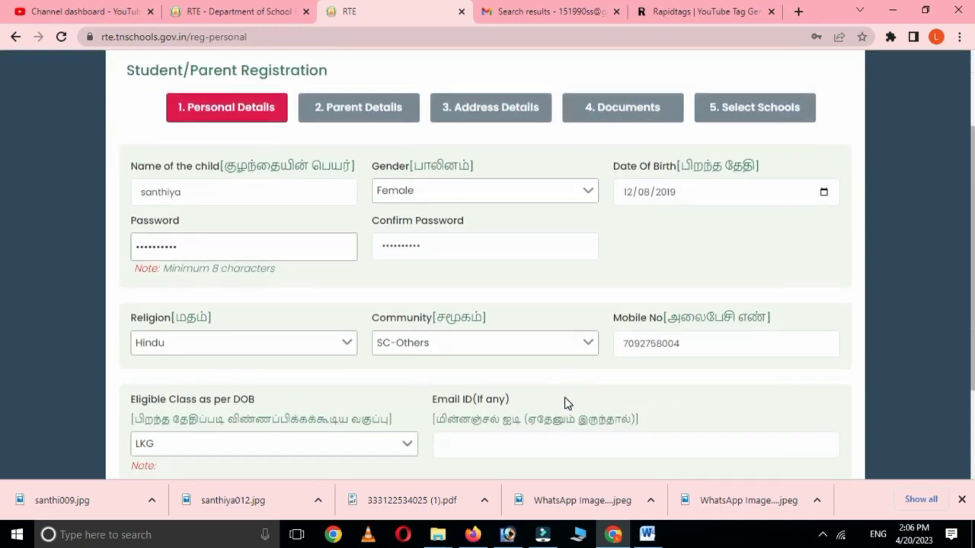
scroll(719, 432, down, 2)
click(830, 425)
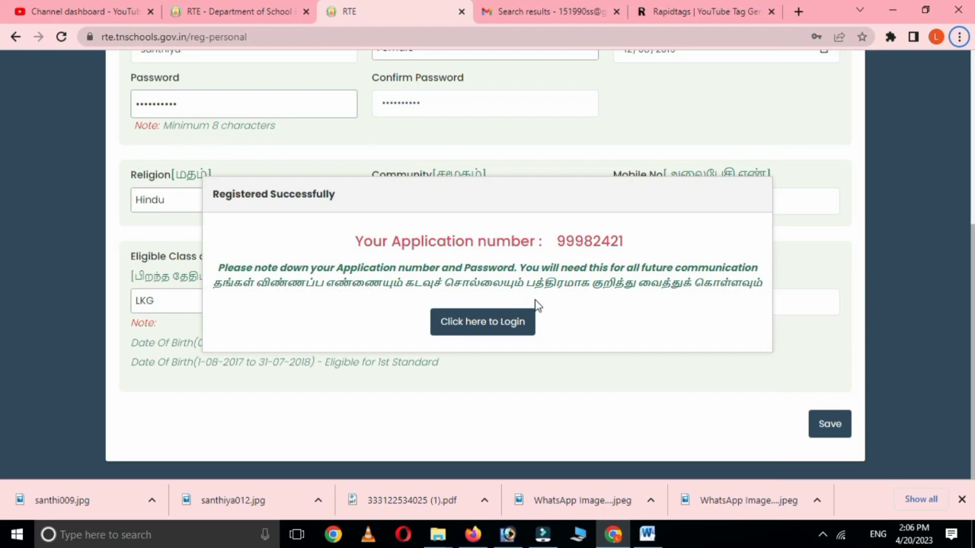
Step: Go to the login page from the registration confirmation dialog
click(482, 323)
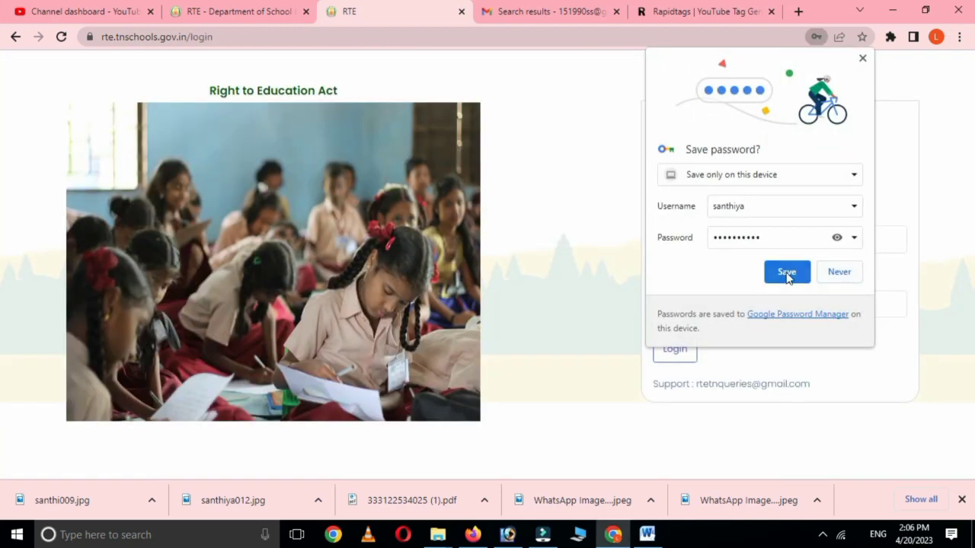
Step: Let the browser save the login and try signing in with the autofilled details
click(786, 275)
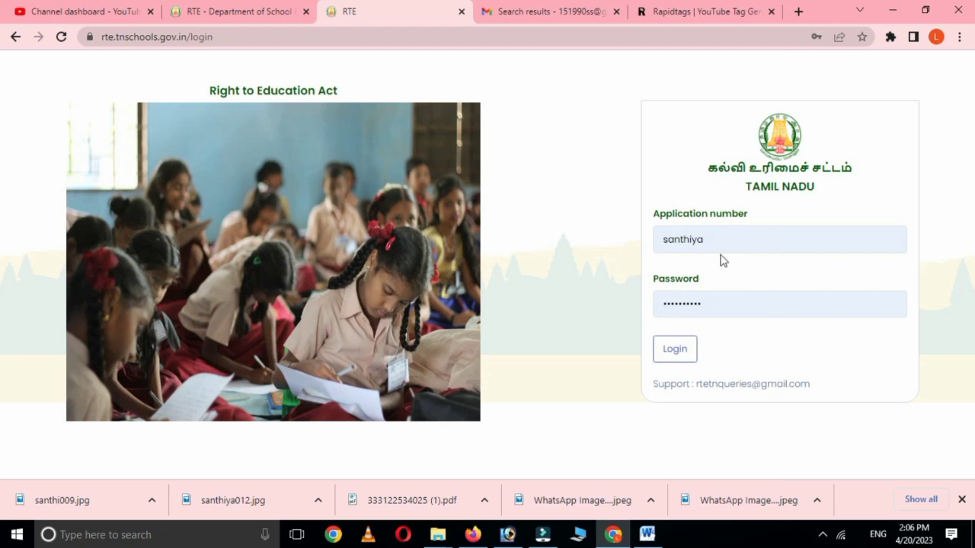
click(677, 350)
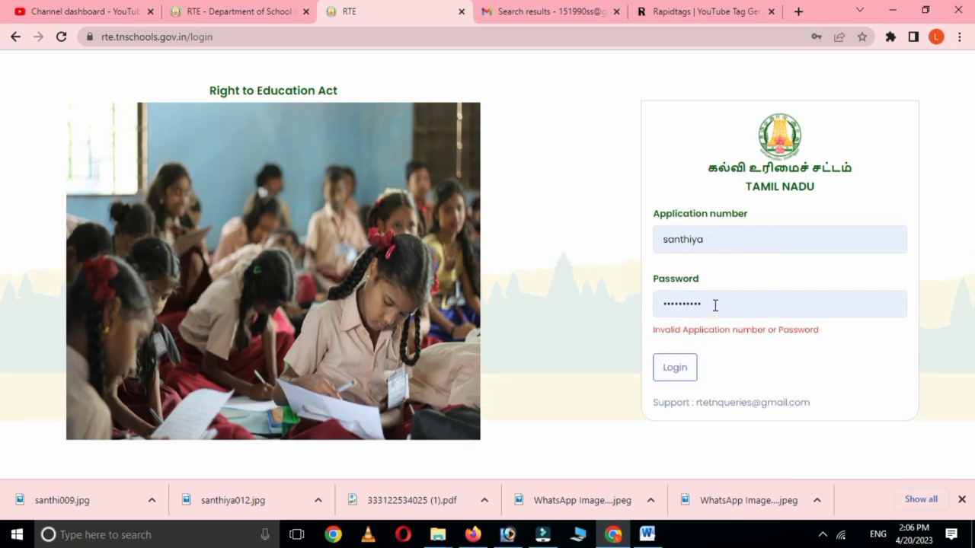
click(715, 306)
Step: Replace the child's name with the application number, retype the password and log in
click(716, 239)
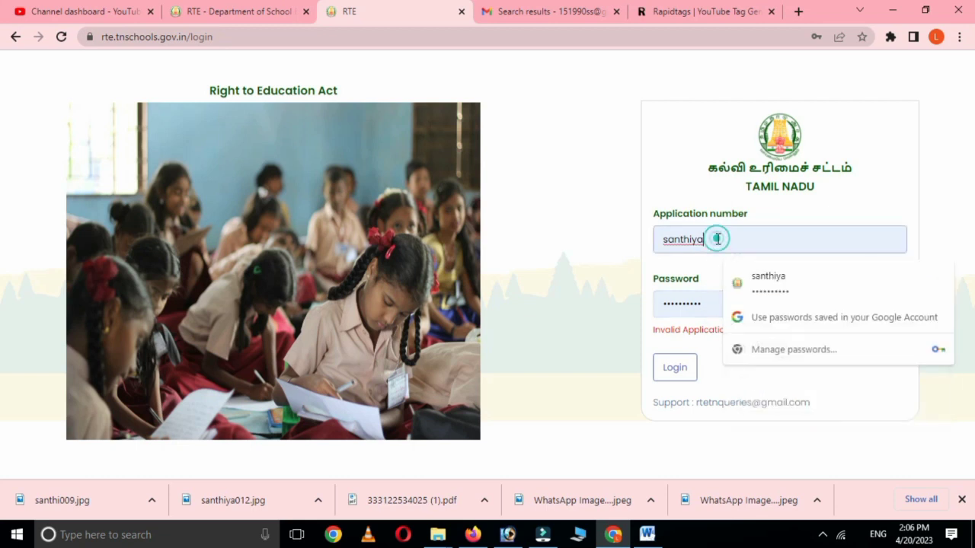
key(BackSpace)
key(BackSpace)
key(BackSpace)
key(BackSpace)
key(BackSpace)
key(BackSpace)
key(BackSpace)
key(BackSpace)
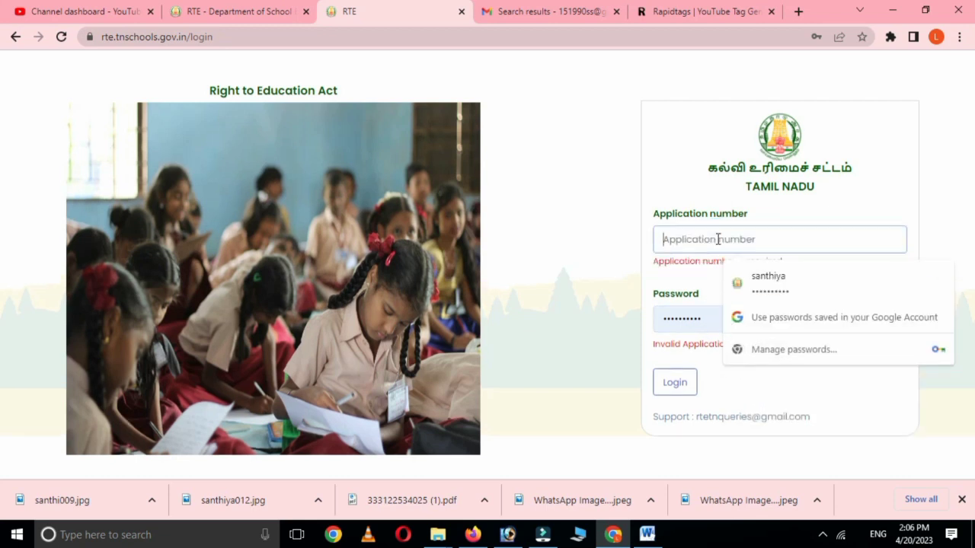
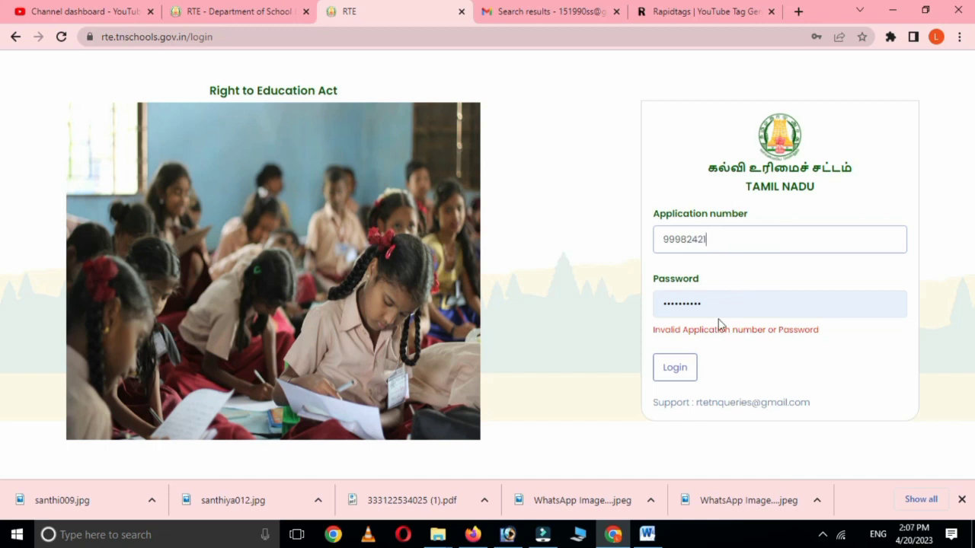
click(711, 307)
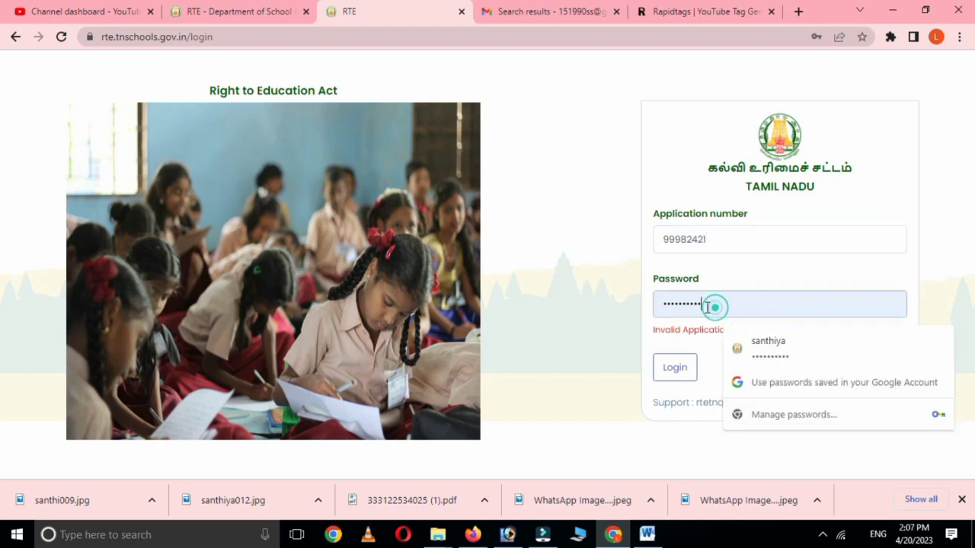
key(BackSpace)
key(BackSpace)
key(BackSpace)
key(BackSpace)
key(BackSpace)
key(BackSpace)
key(BackSpace)
key(BackSpace)
key(BackSpace)
key(BackSpace)
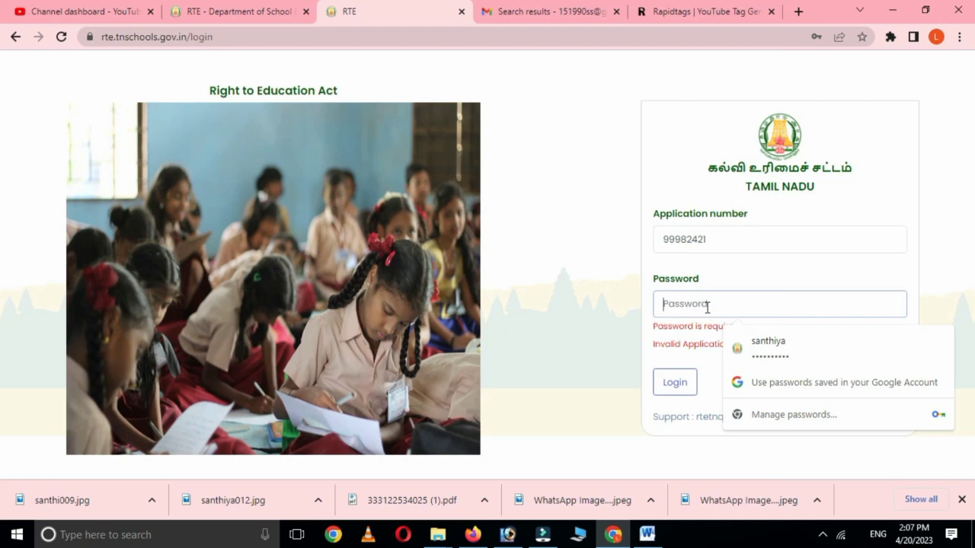
text(••)
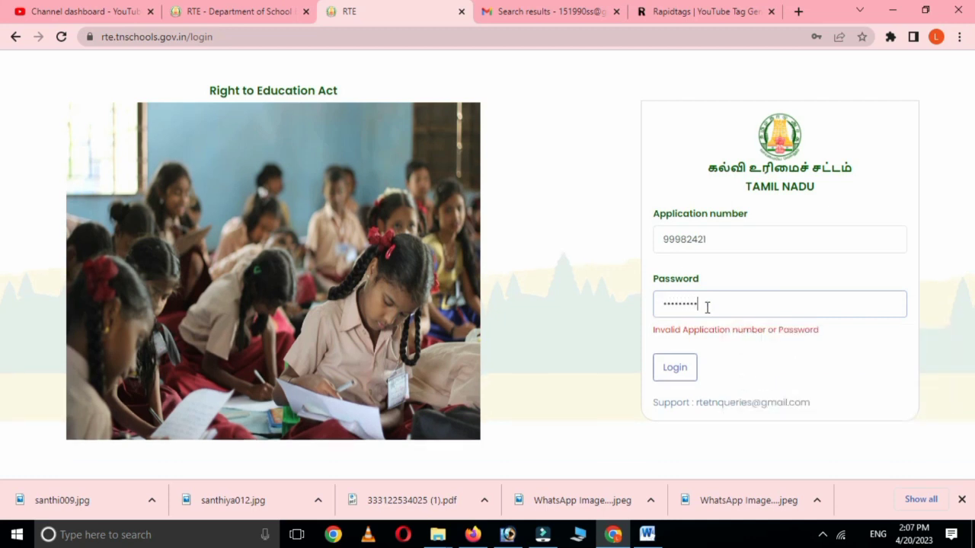
click(671, 369)
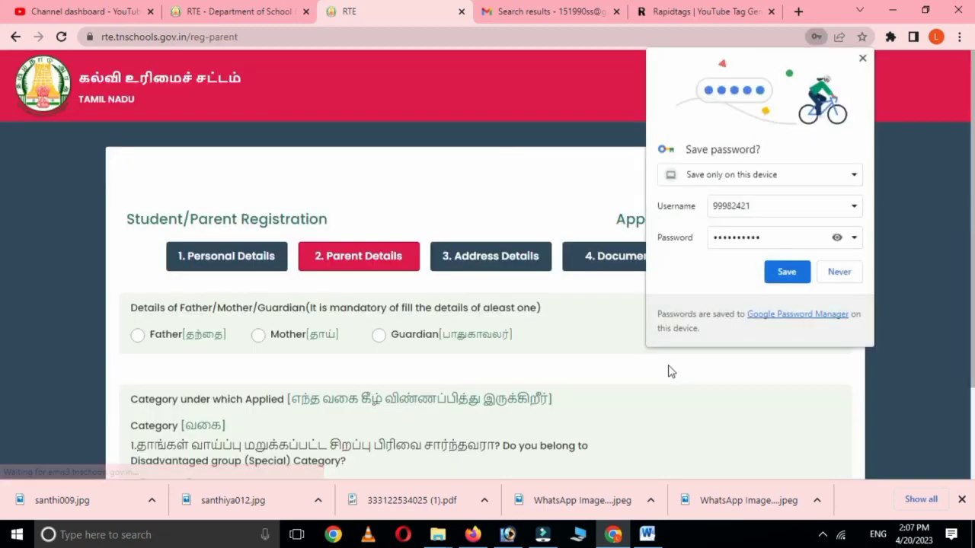
Step: Choose Father and enter his name, Private Job profession and 82000 annual income
click(787, 272)
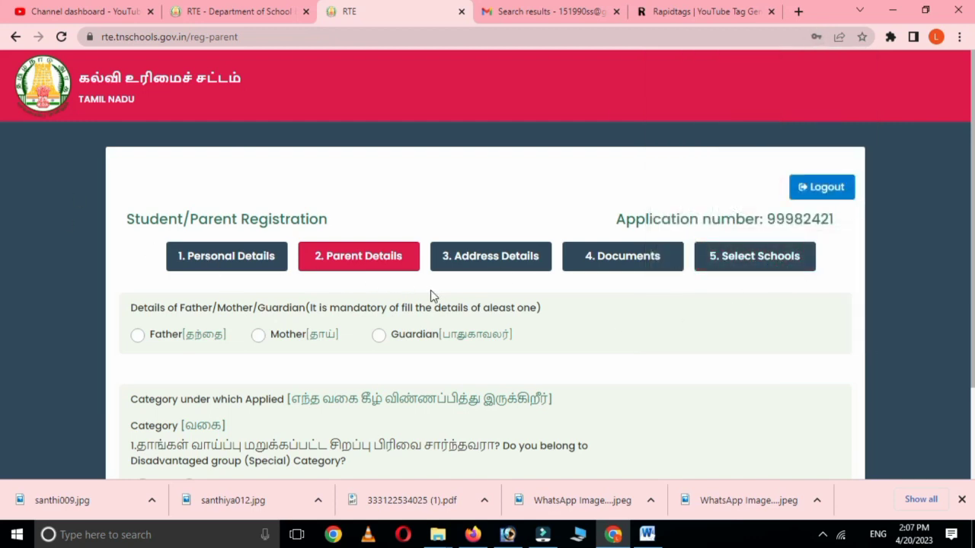
scroll(438, 388, down, 1)
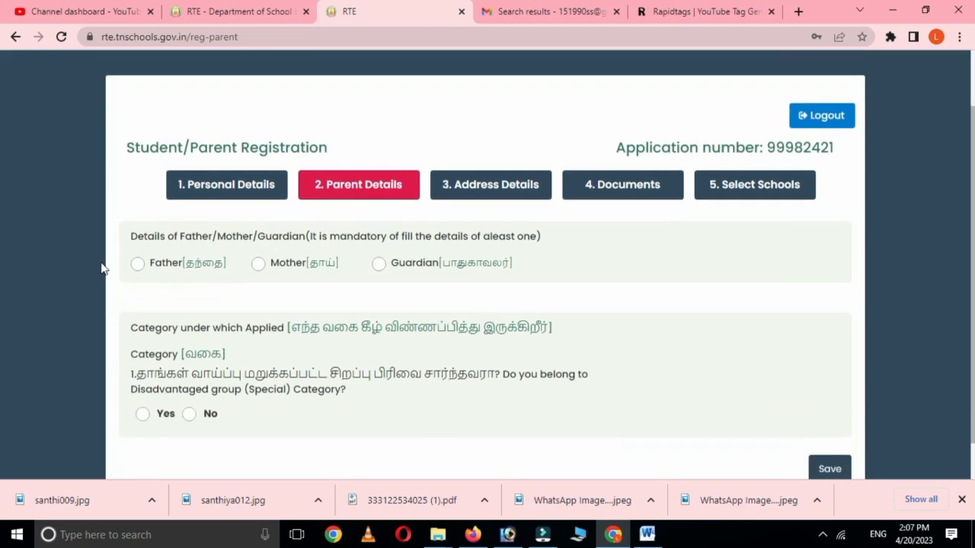
click(138, 265)
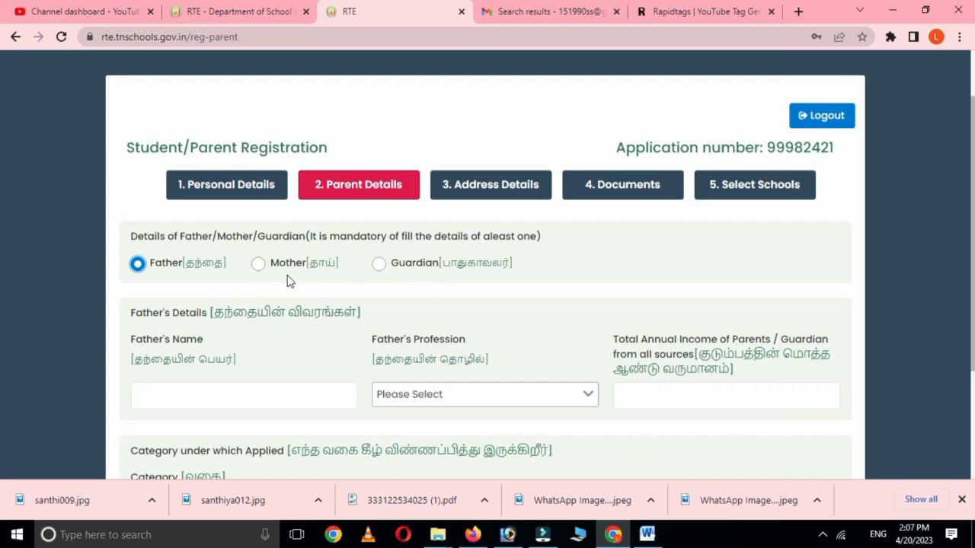
click(205, 393)
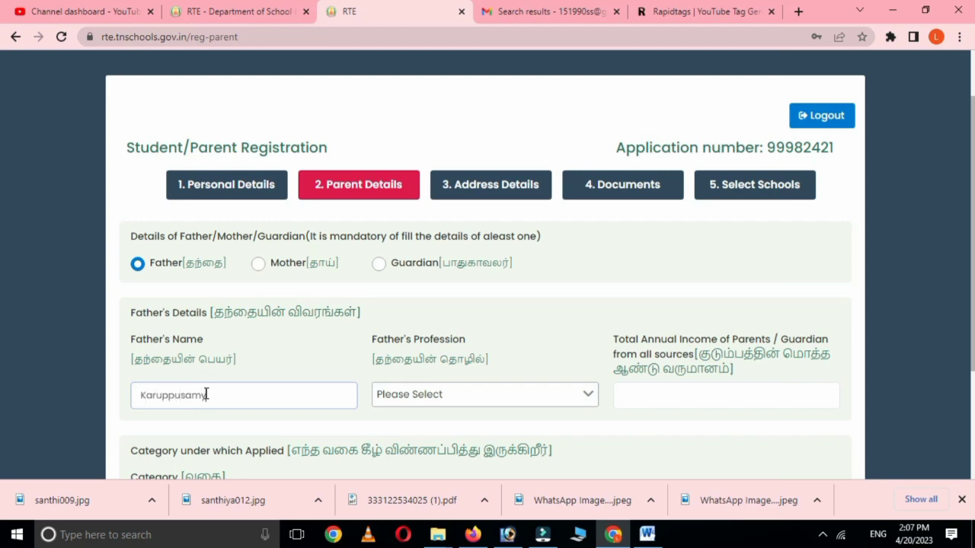
click(403, 394)
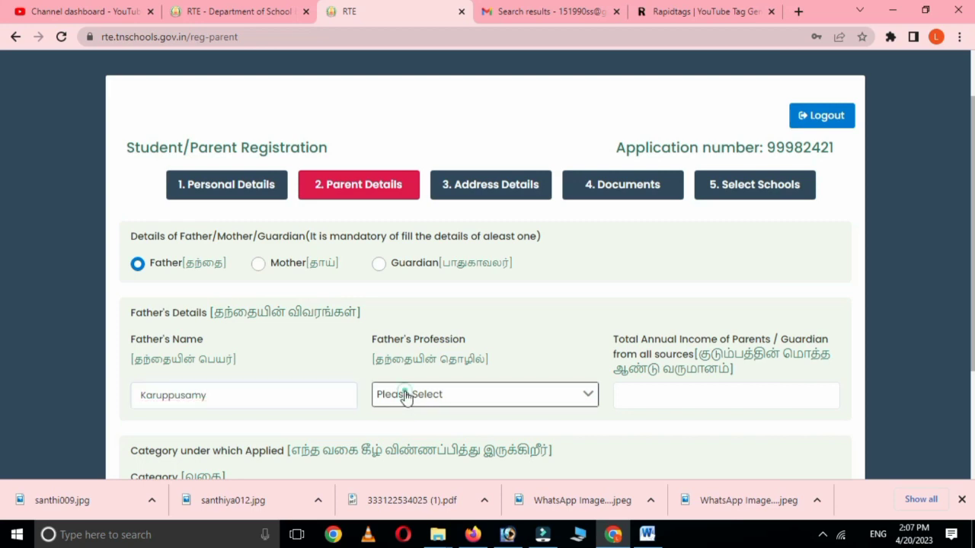
click(418, 325)
click(645, 394)
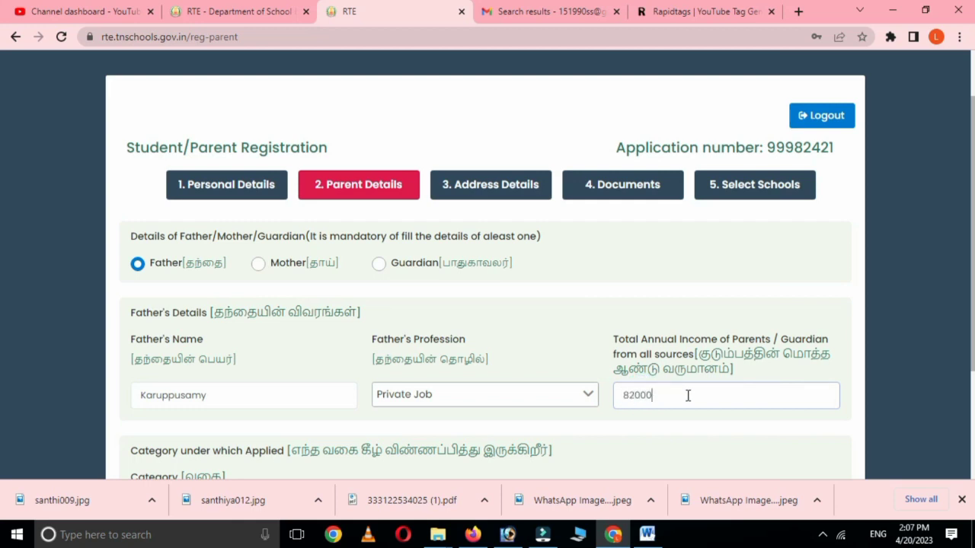
Step: Answer Yes to the disadvantaged group question
scroll(283, 393, down, 2)
scroll(284, 393, down, 1)
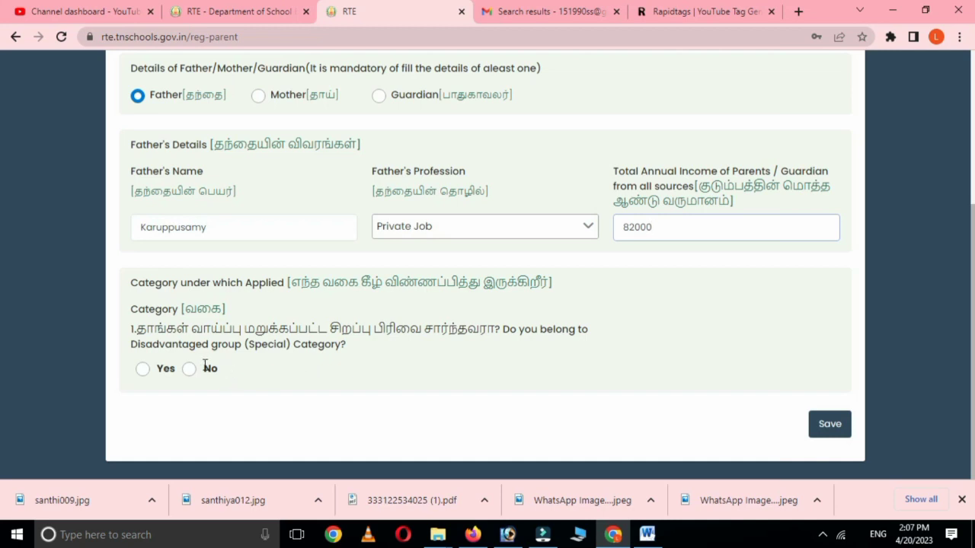
click(142, 369)
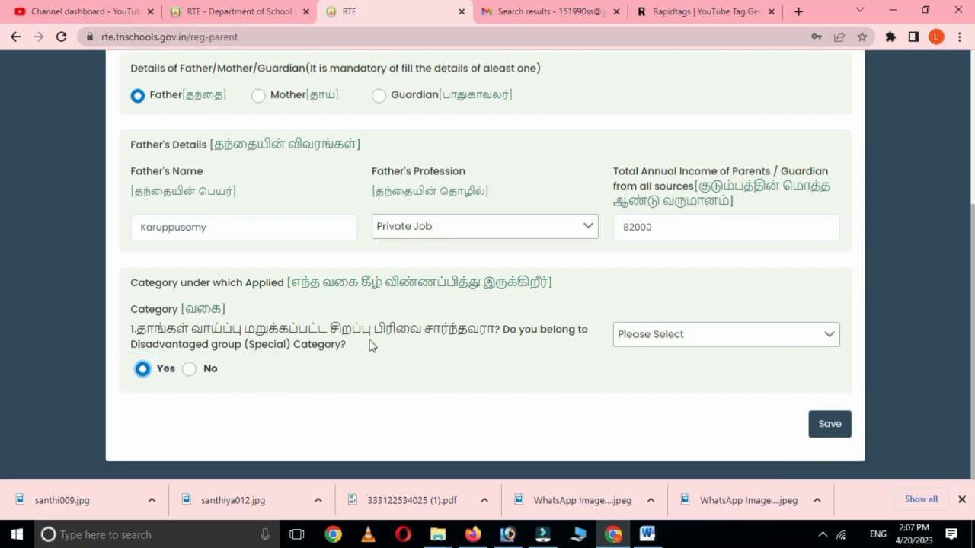
Step: Switch the category answers so income below Rs. 2 lakhs is Yes, then save parent details
click(667, 337)
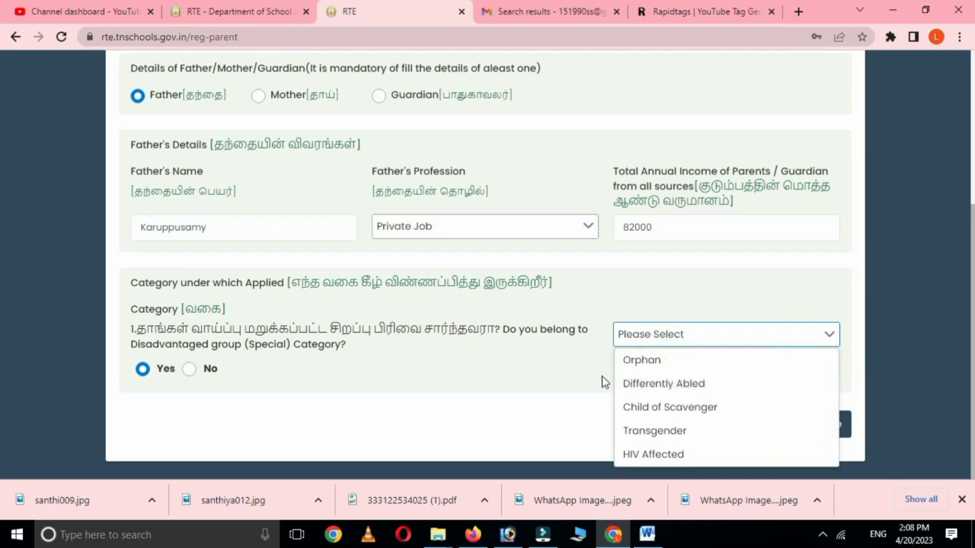
click(506, 381)
click(188, 370)
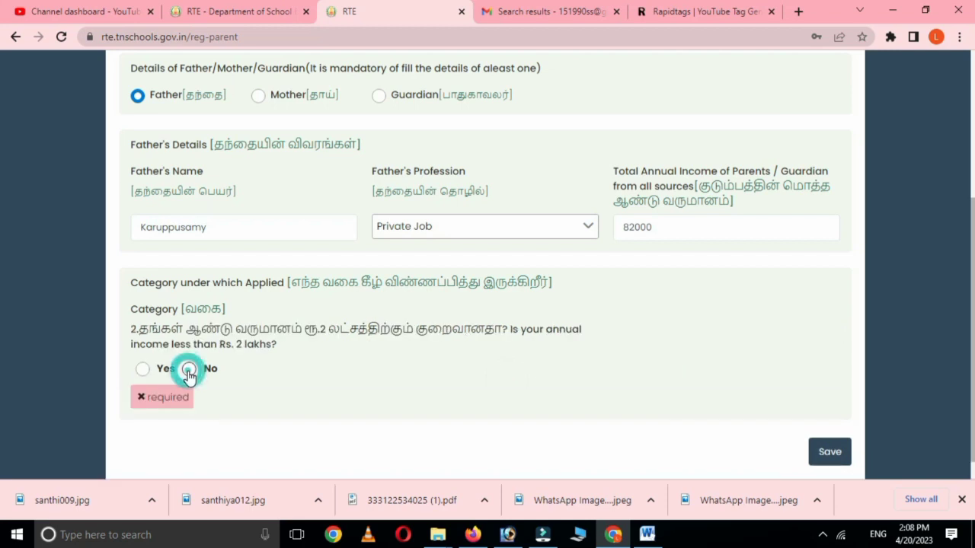
click(188, 370)
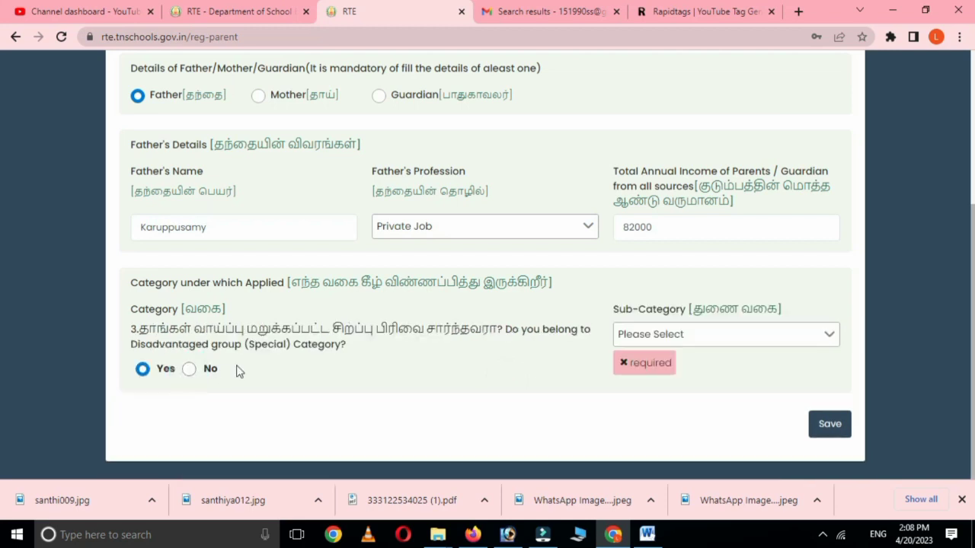
click(189, 373)
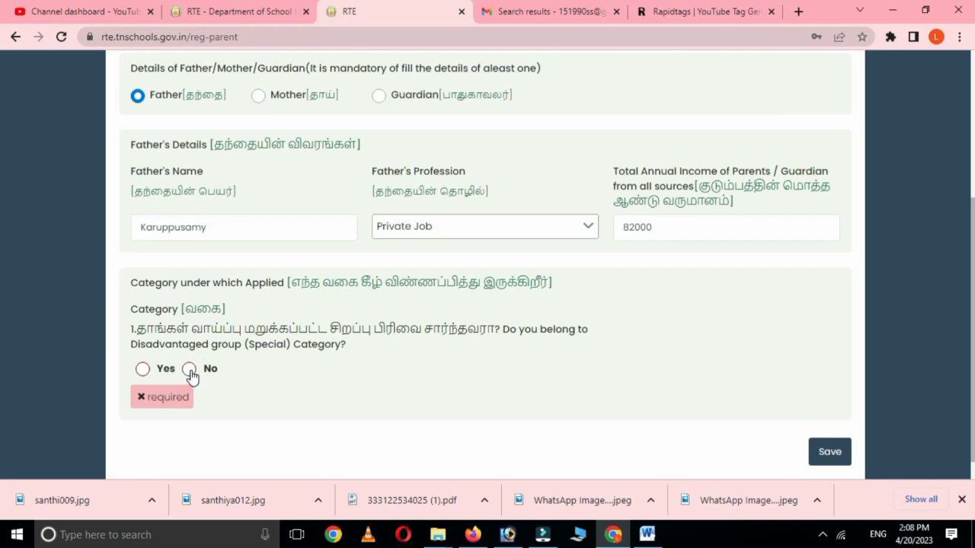
click(189, 370)
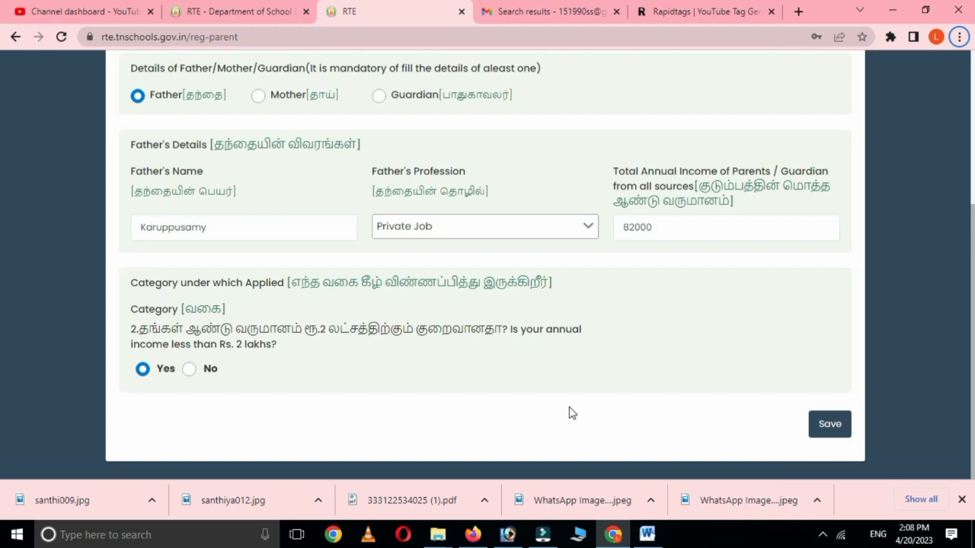
click(832, 425)
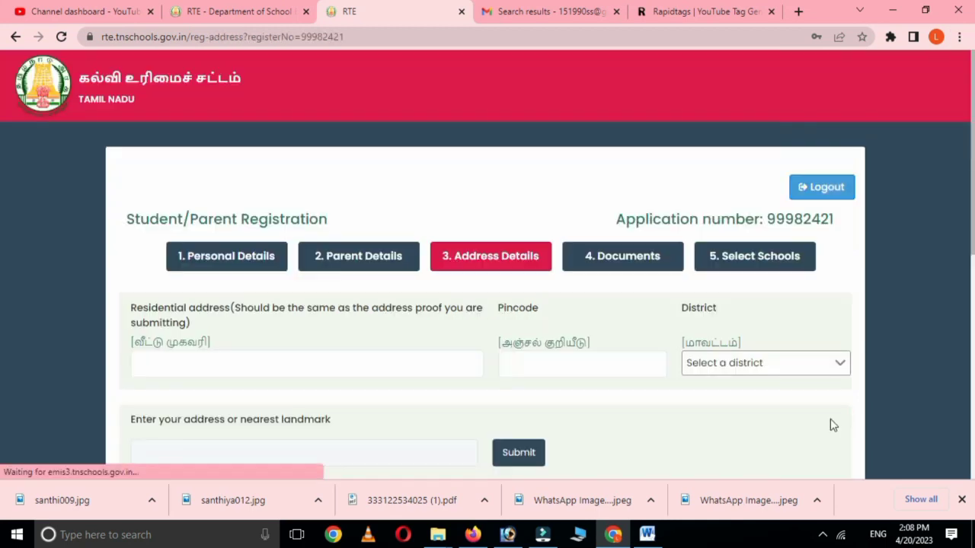
Step: Type the family's residential address and its pincode into the address fields
scroll(445, 341, down, 1)
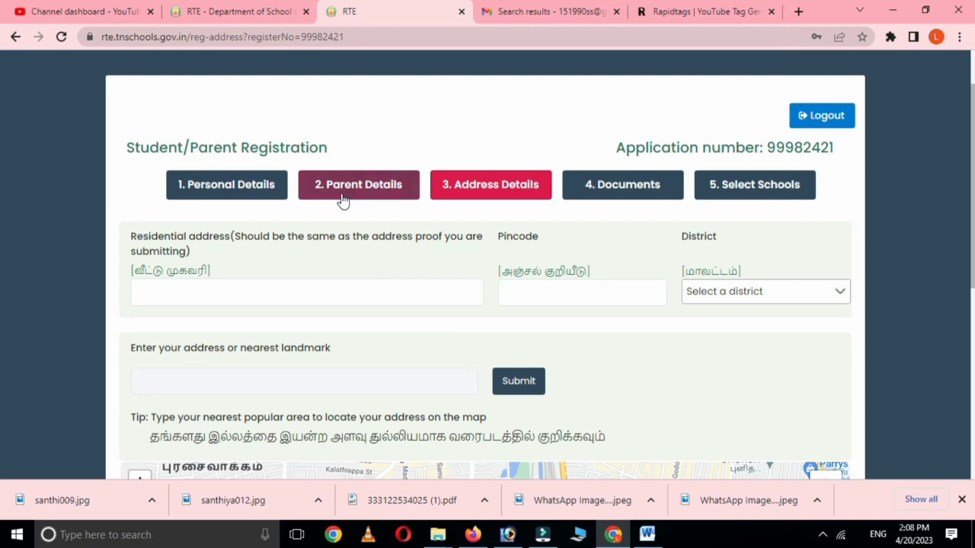
scroll(374, 333, down, 1)
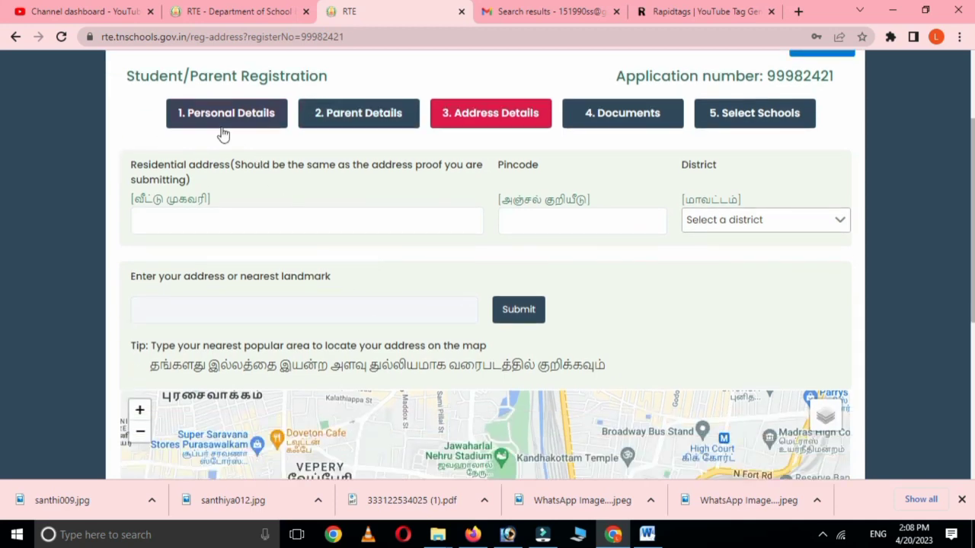
click(219, 227)
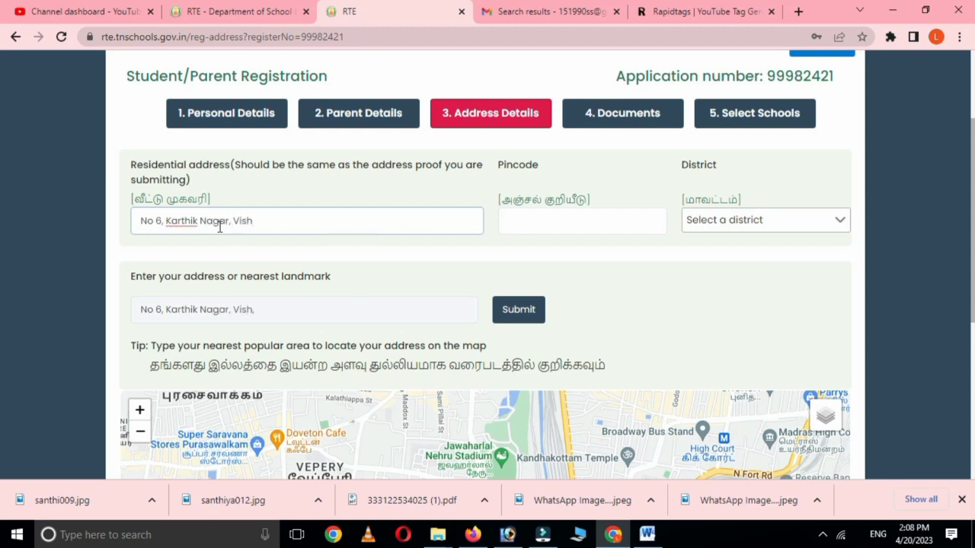
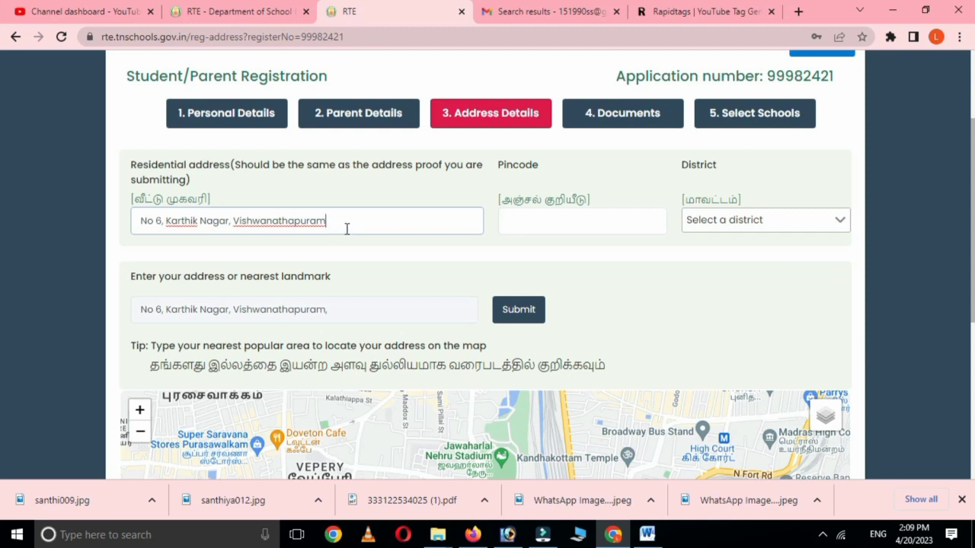
click(510, 223)
text(6032)
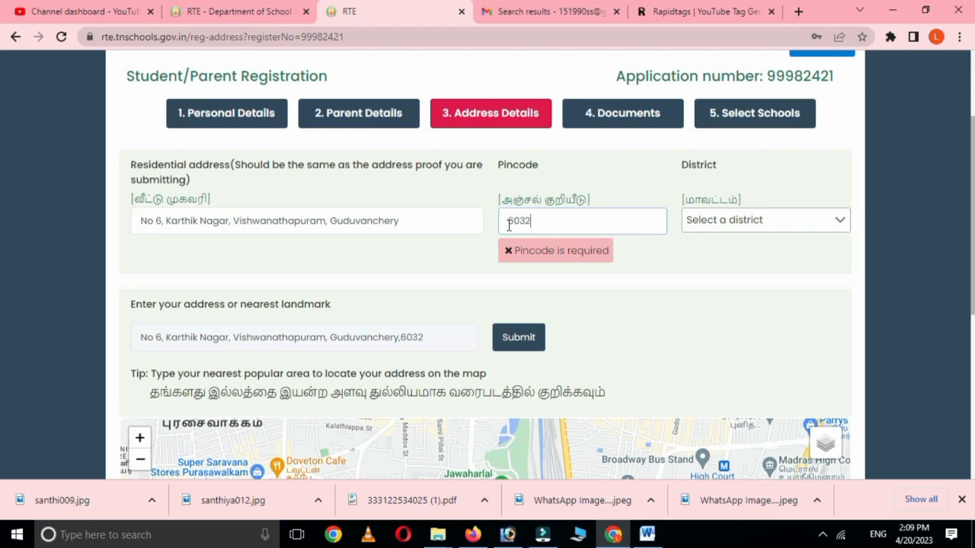
text(02)
click(752, 219)
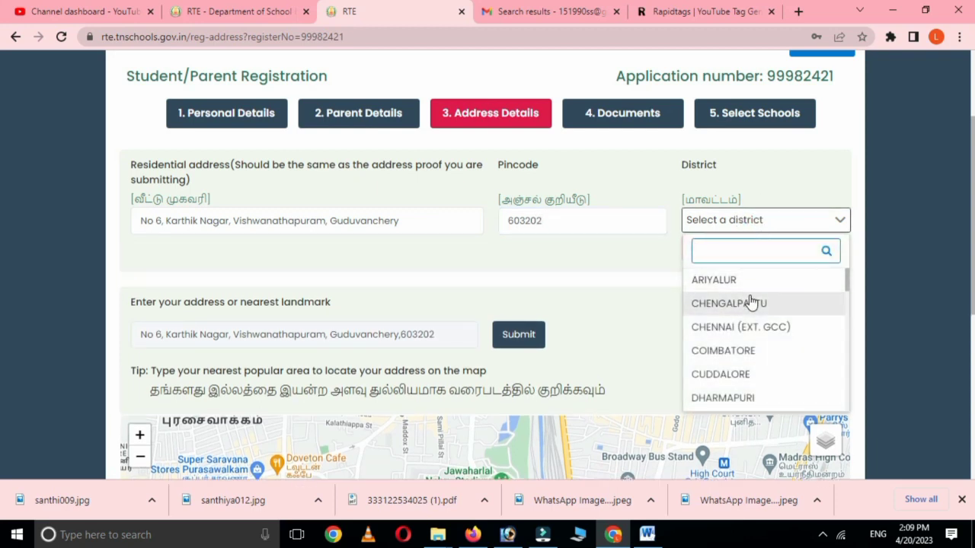
Step: Choose CHENGALPATTU as the district and locate the typed address on the map
click(753, 303)
scroll(359, 299, down, 1)
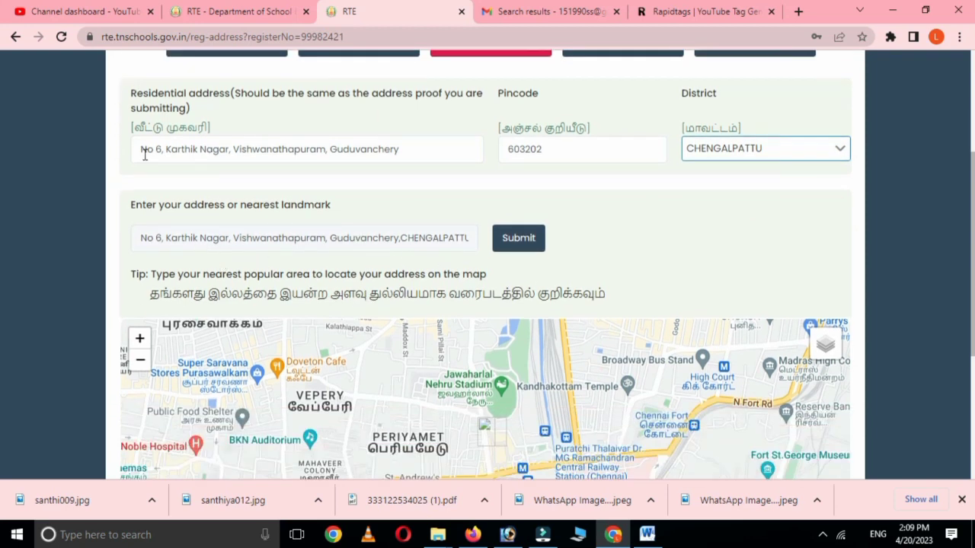
drag(141, 149, 437, 151)
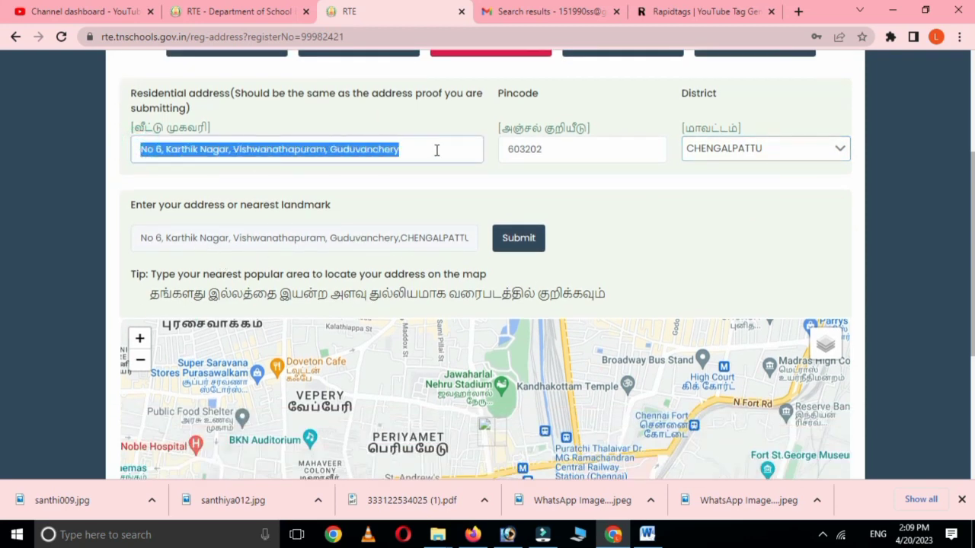
click(524, 244)
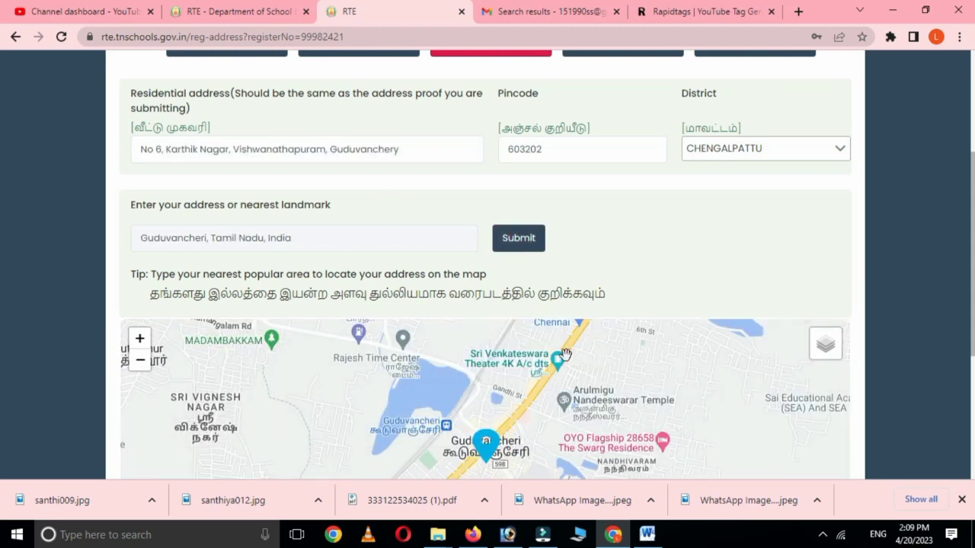
Step: Check the pinned map marker and save the address details
scroll(640, 316, down, 1)
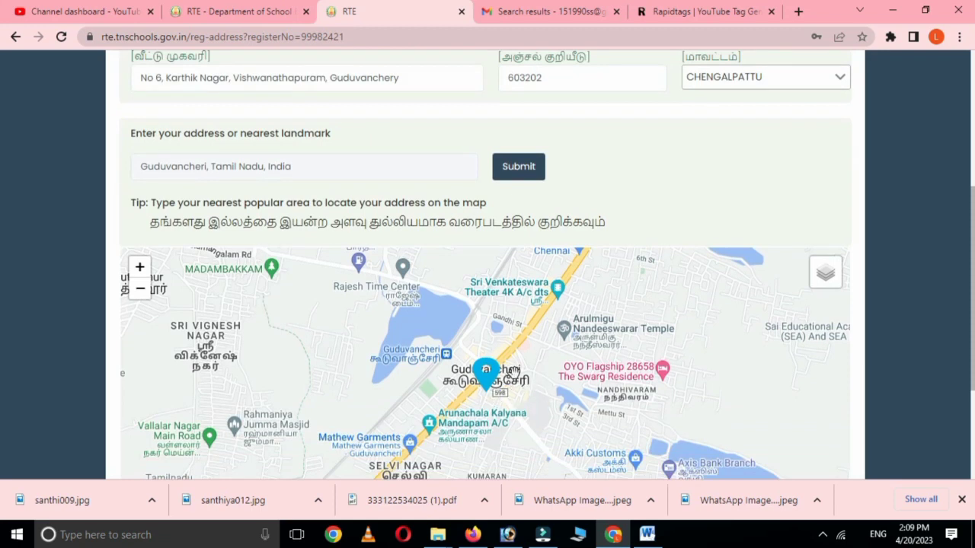
scroll(557, 364, down, 2)
scroll(557, 363, up, 2)
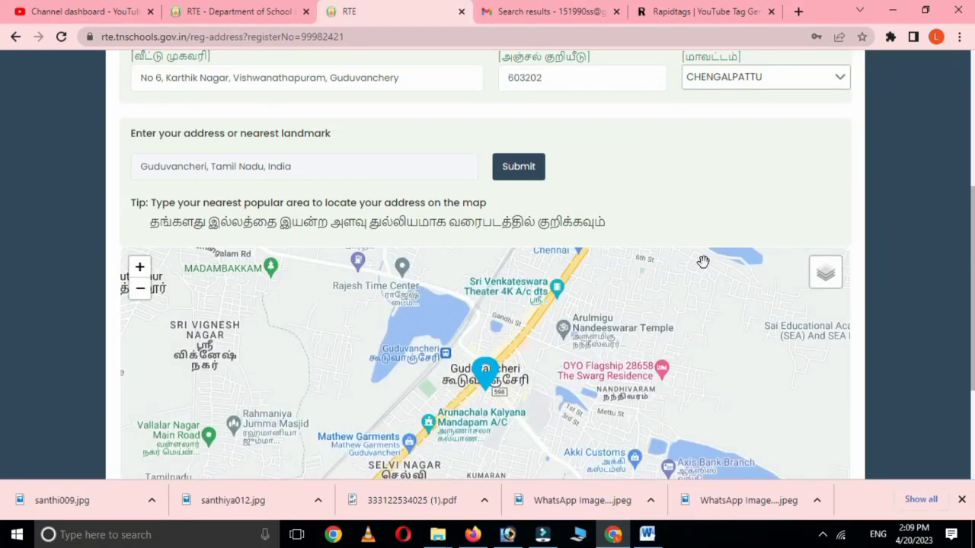
scroll(598, 345, down, 1)
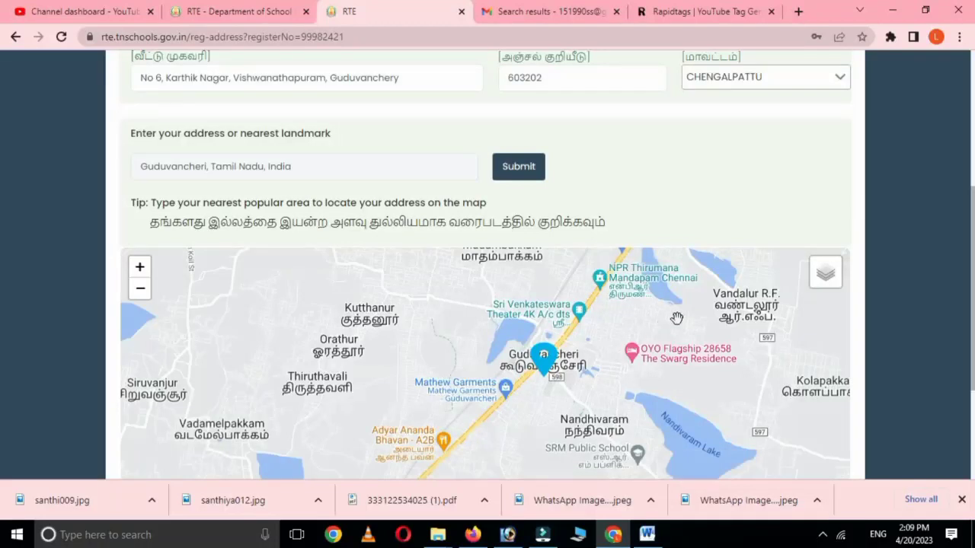
scroll(958, 258, down, 3)
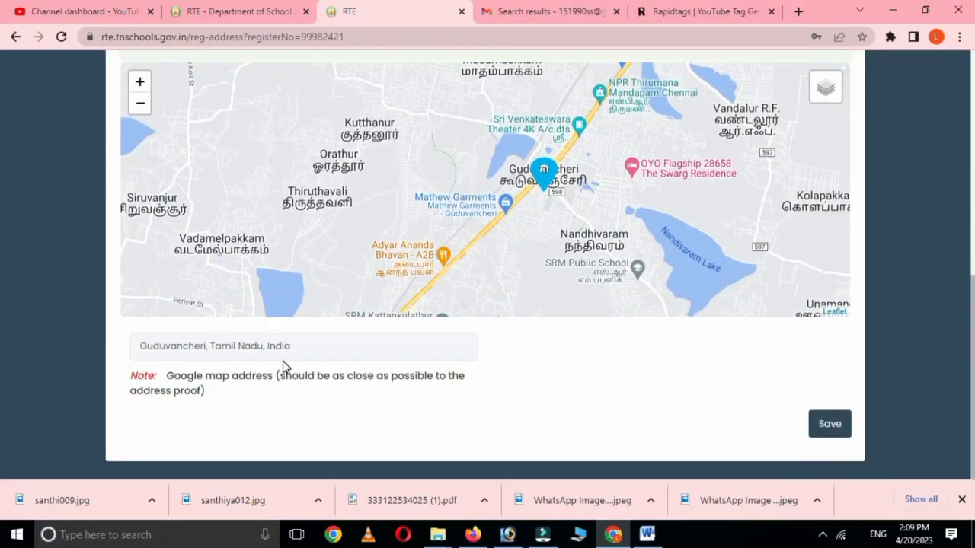
click(822, 428)
Step: Save the address and choose Confirm Address in the Confirmation dialog
click(827, 427)
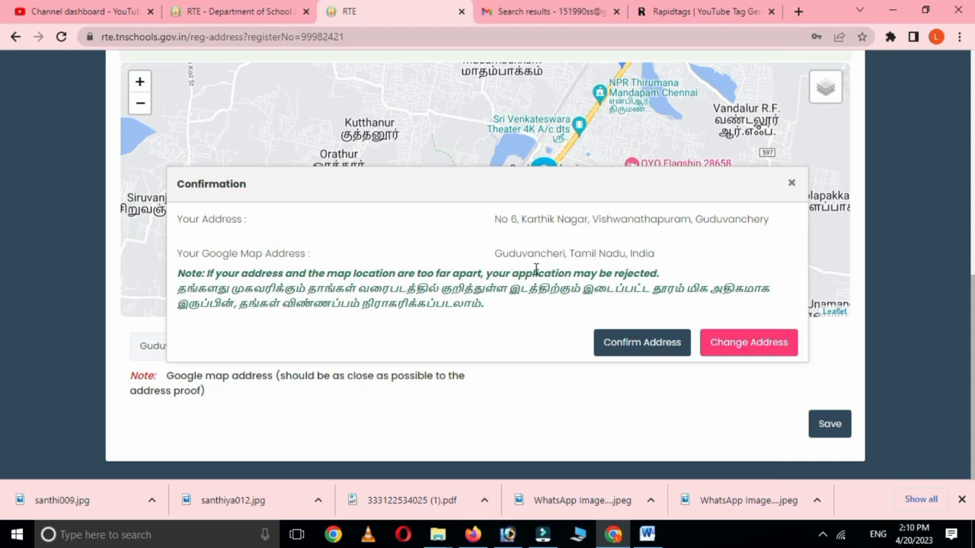
click(644, 344)
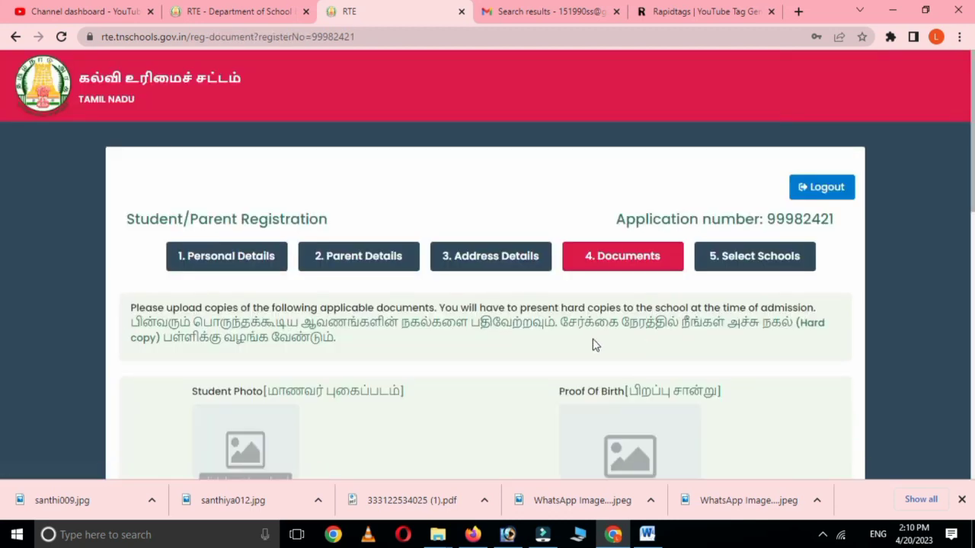
Step: Attach the student photo and the birth certificate image as Proof Of Birth
scroll(511, 352, down, 2)
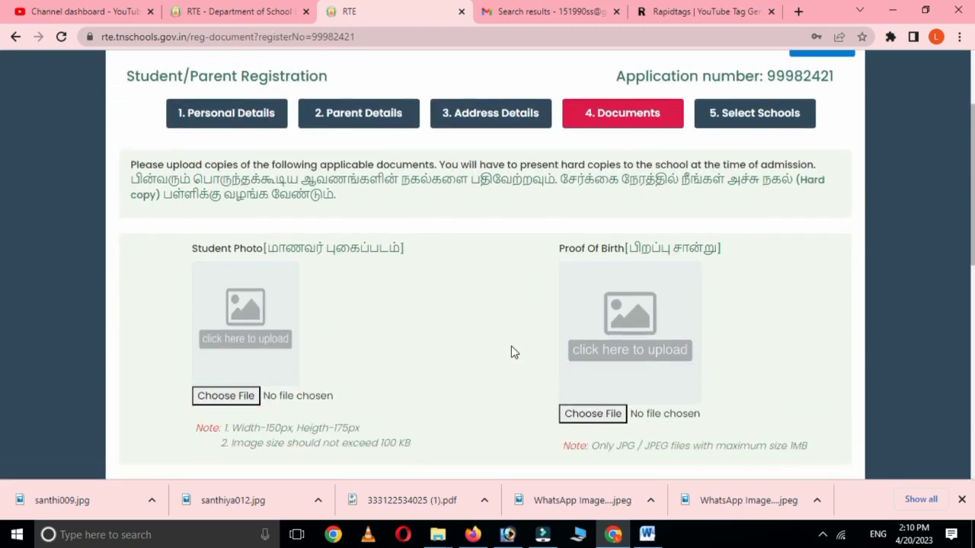
scroll(511, 352, down, 1)
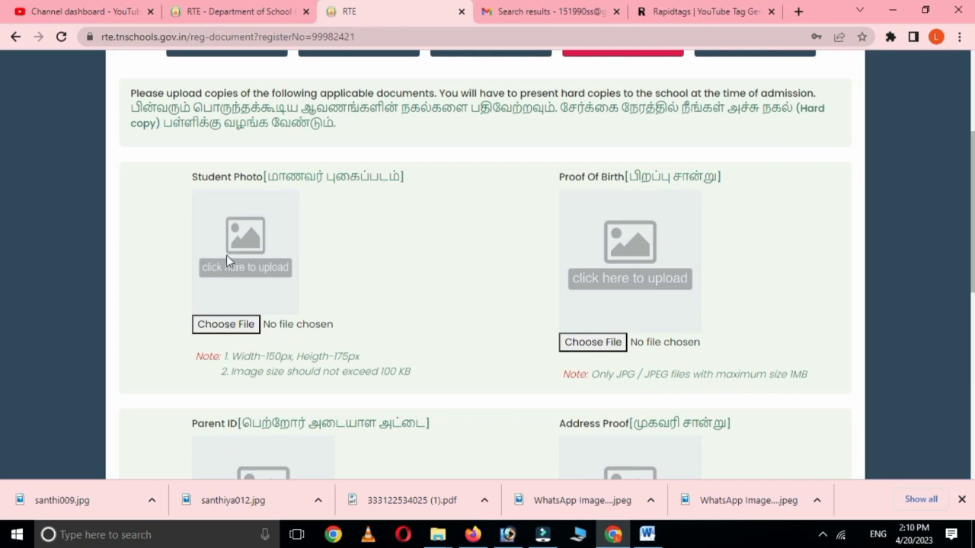
click(225, 326)
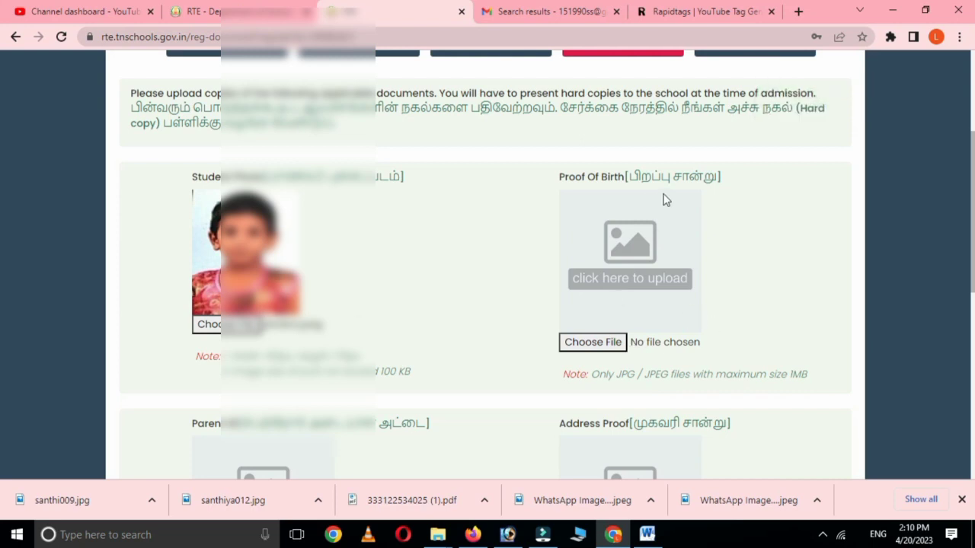
click(592, 344)
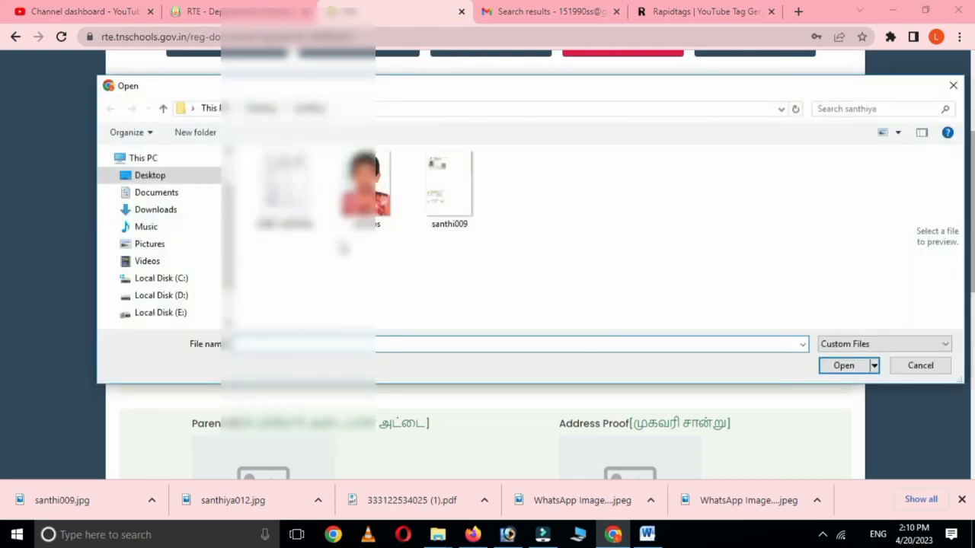
click(840, 365)
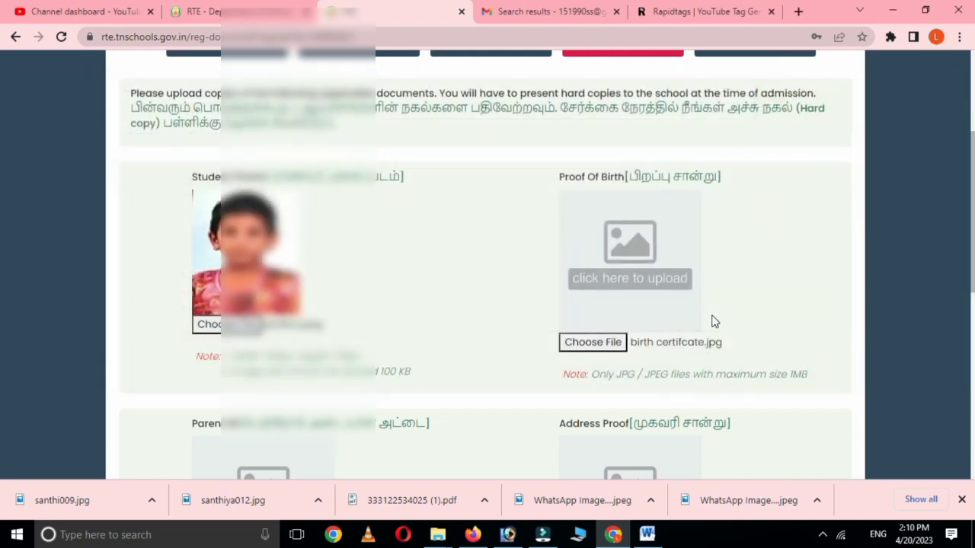
Step: Upload the parent ID image and the address proof image
scroll(674, 308, down, 1)
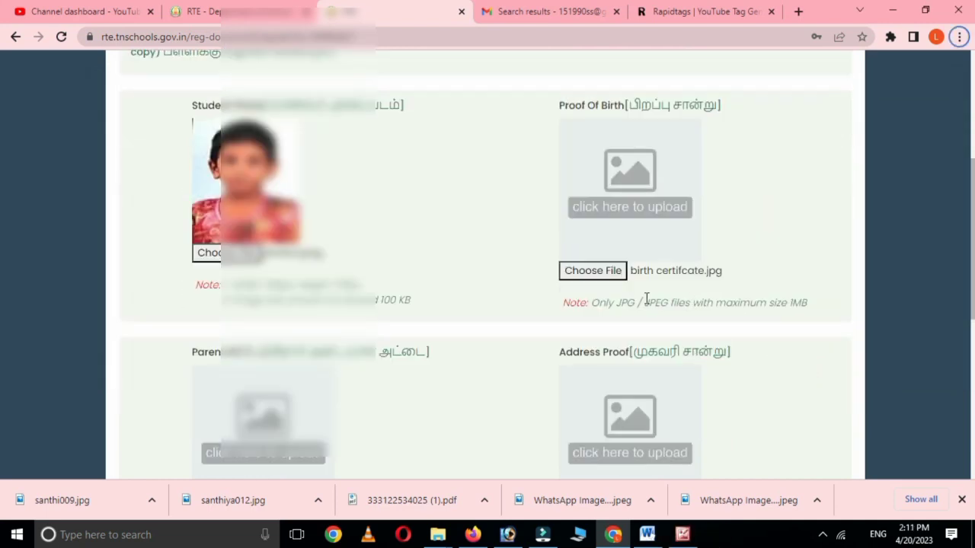
scroll(632, 297, down, 1)
scroll(215, 387, down, 1)
click(217, 374)
click(455, 218)
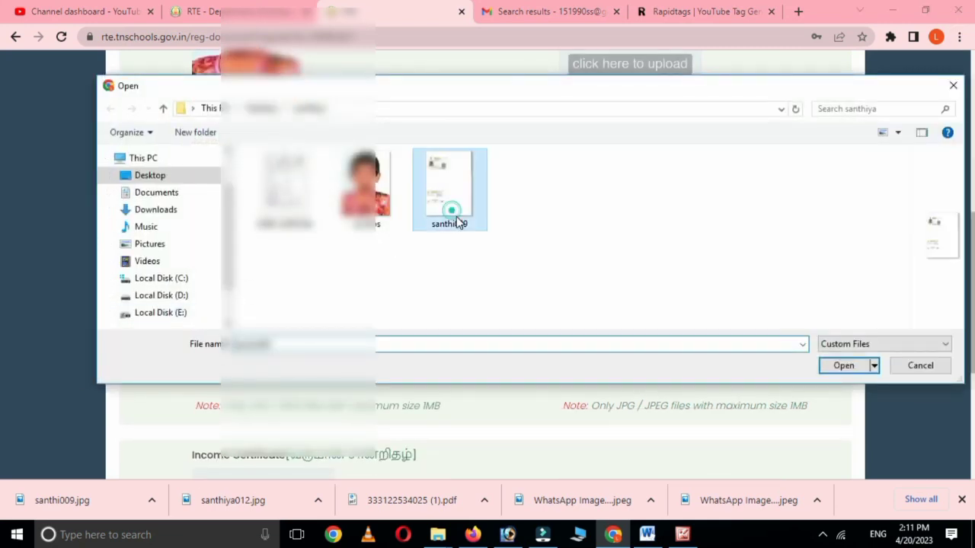
click(841, 366)
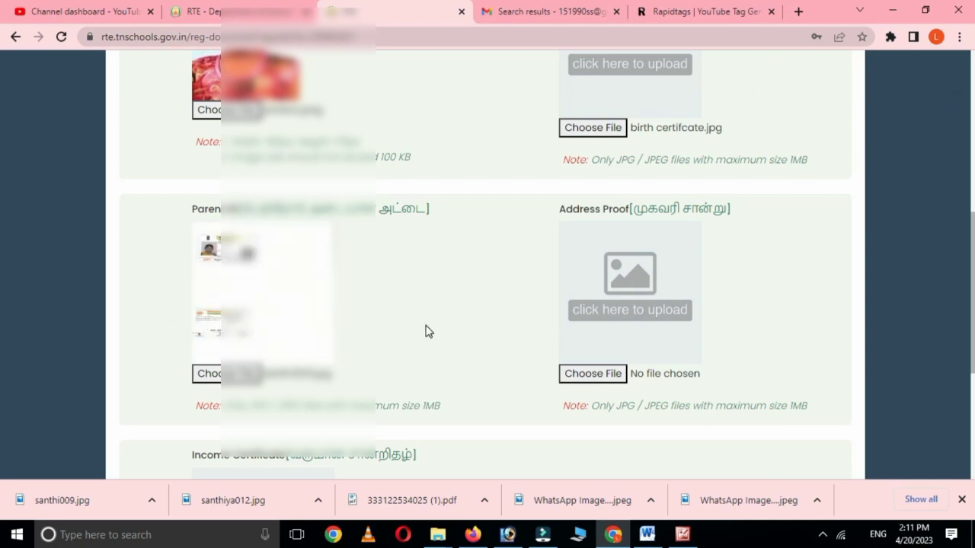
click(591, 374)
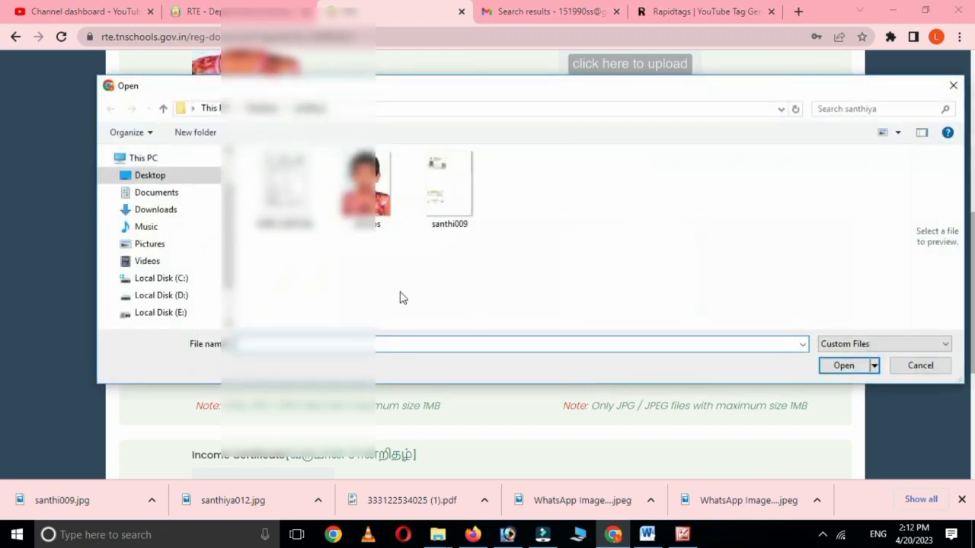
click(468, 192)
click(844, 365)
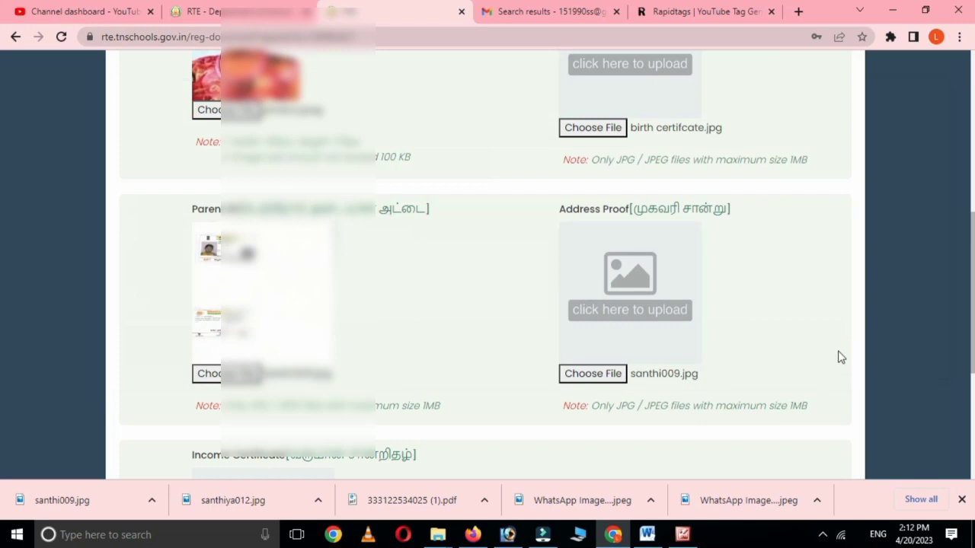
scroll(660, 341, down, 3)
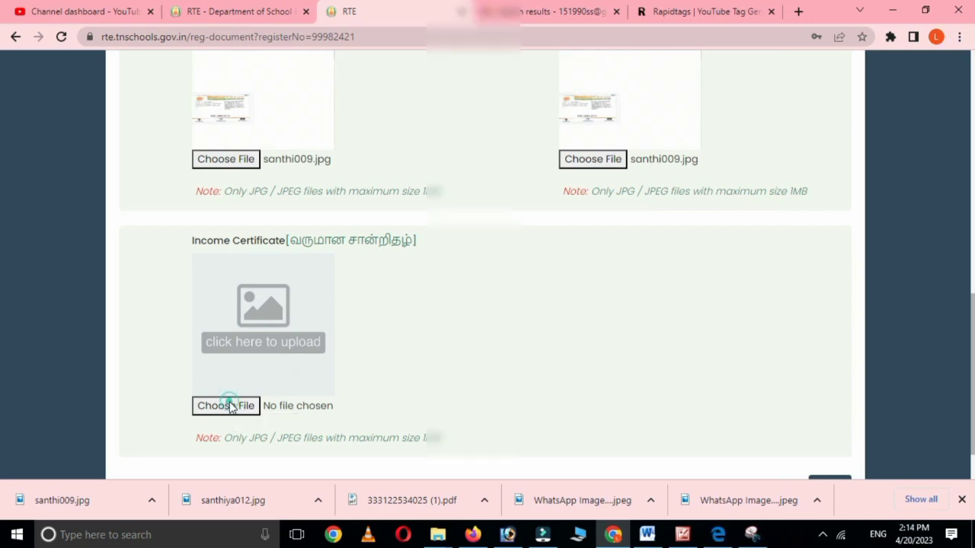
Step: Upload income.JPG under Income Certificate and check that every document slot is filled
click(230, 406)
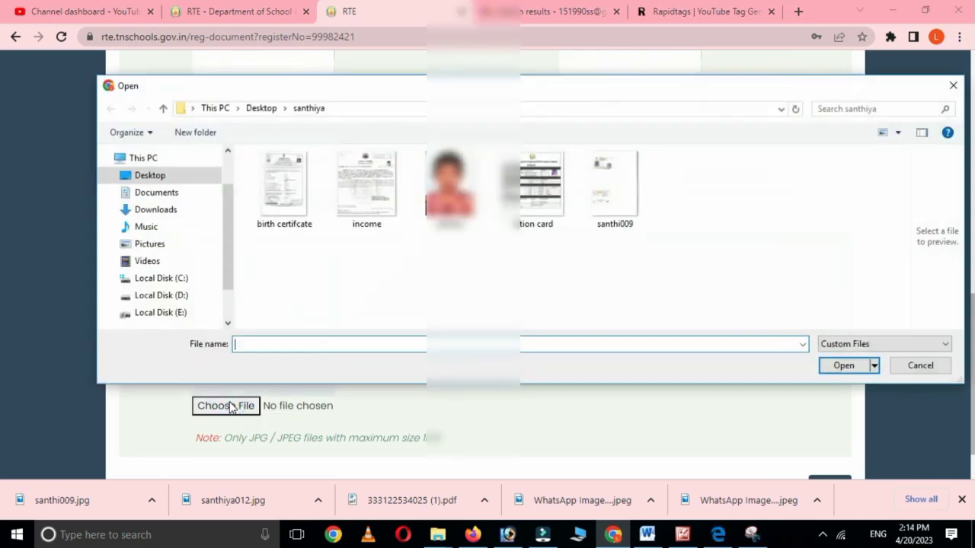
click(366, 183)
click(843, 365)
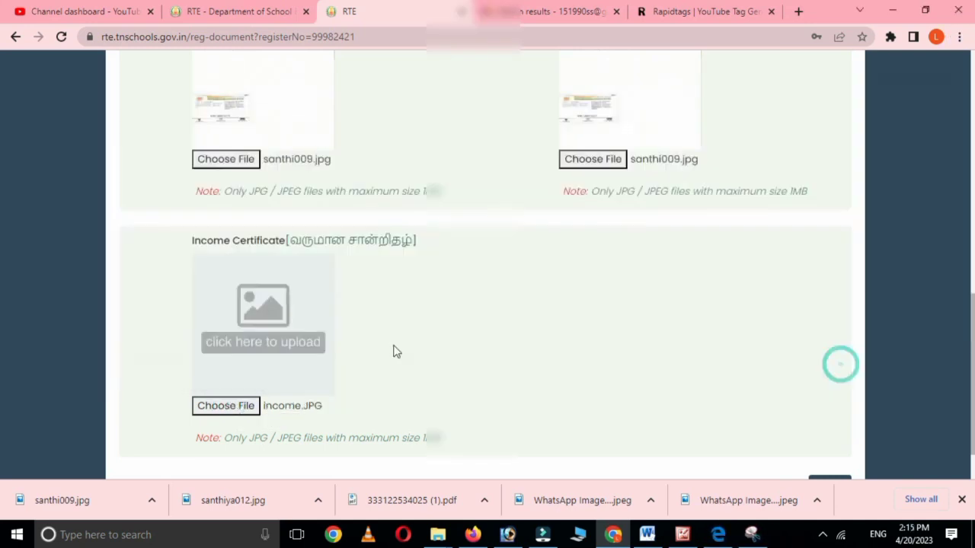
scroll(522, 301, down, 1)
scroll(522, 297, up, 6)
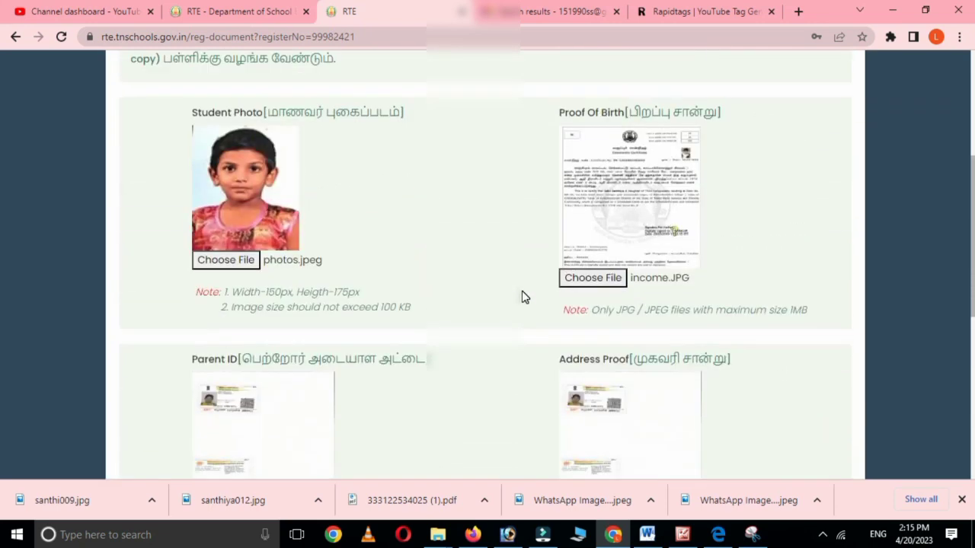
scroll(414, 235, down, 3)
scroll(476, 292, down, 4)
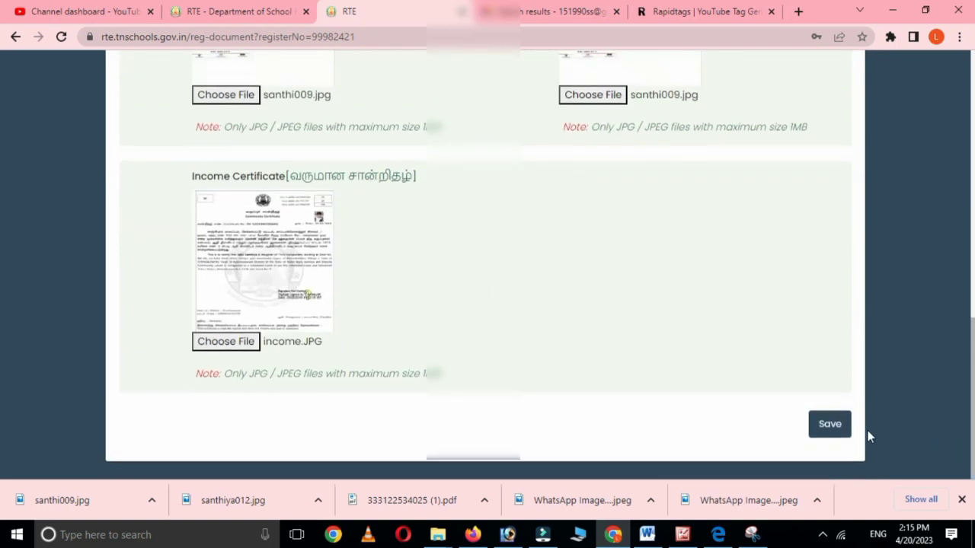
Step: Save the documents and move all three schools, including Bharathiyar MHSS and St John's, into the chosen list
click(830, 425)
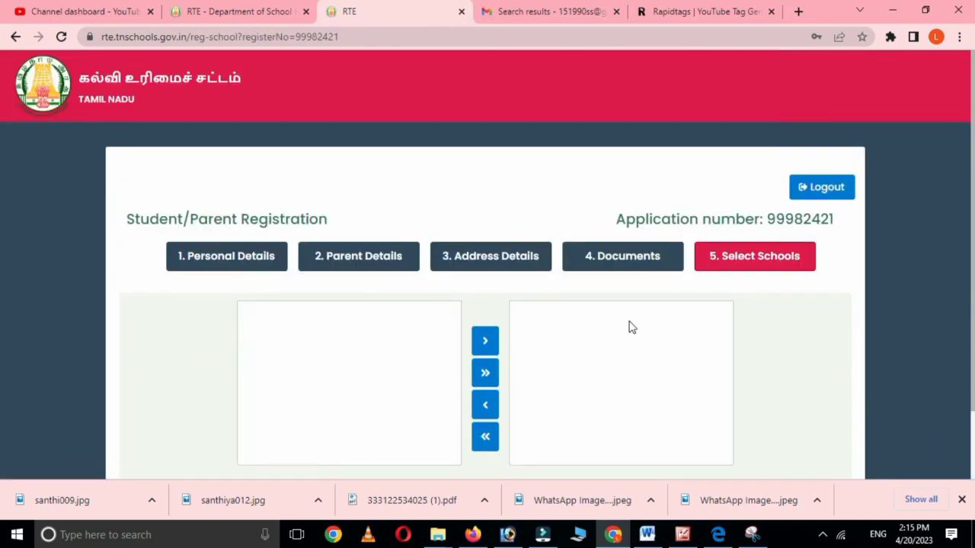
scroll(621, 339, down, 1)
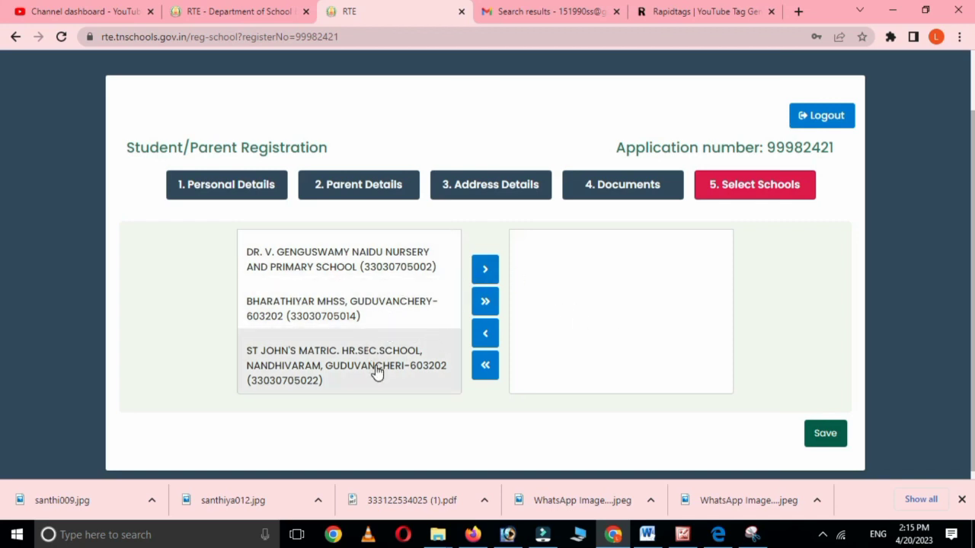
click(394, 264)
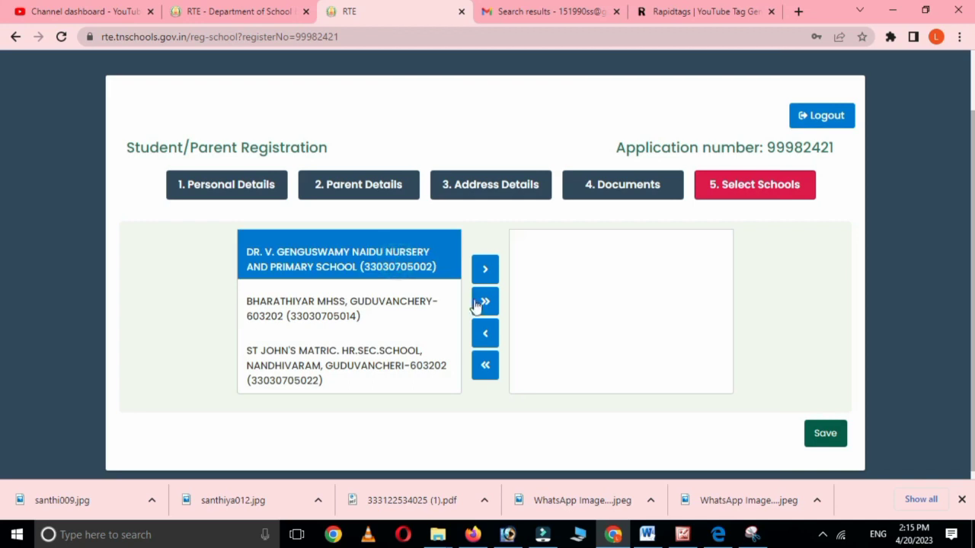
click(478, 303)
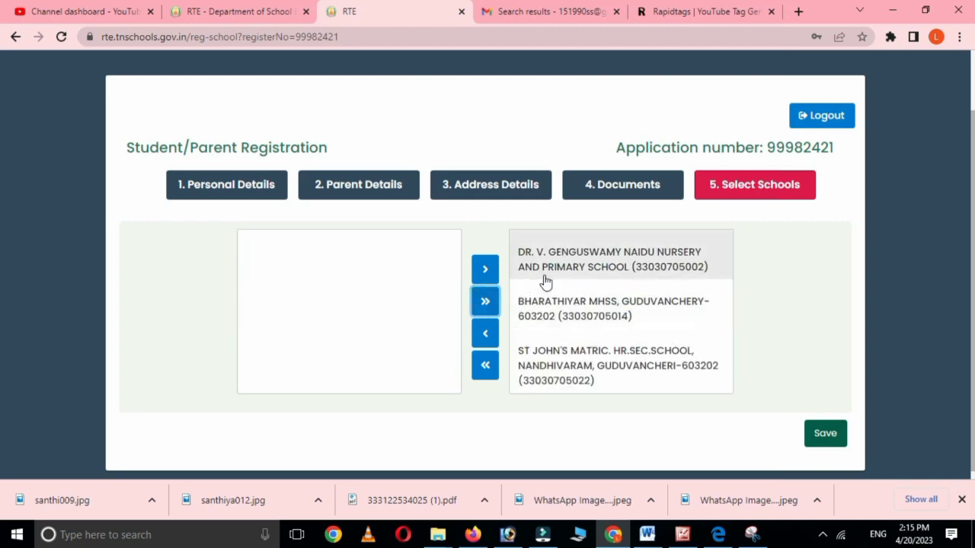
click(581, 279)
click(579, 305)
click(581, 358)
click(485, 306)
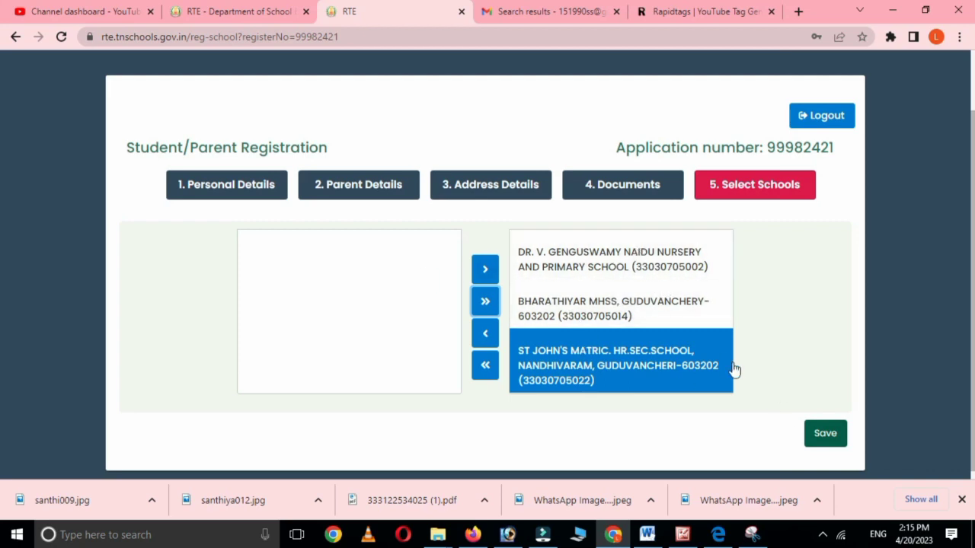
click(826, 435)
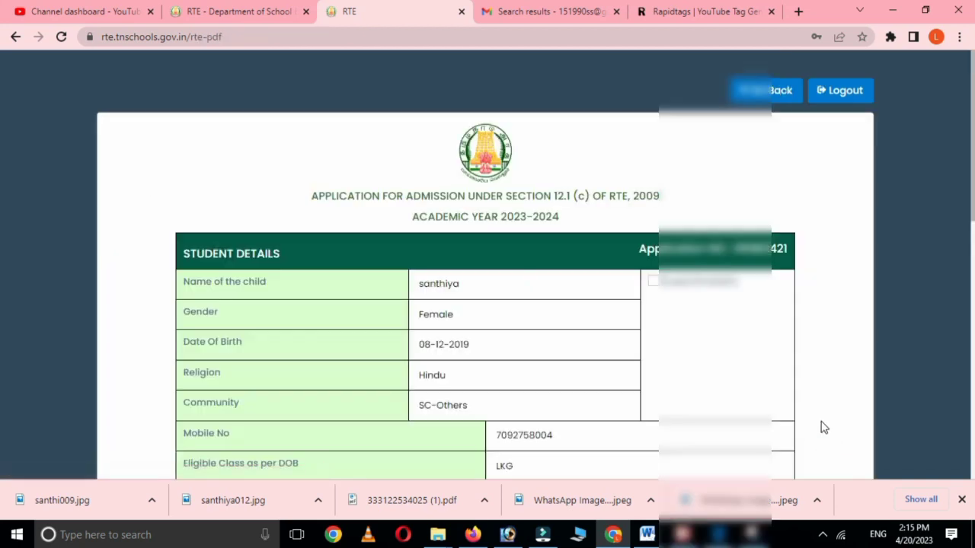
scroll(605, 328, down, 5)
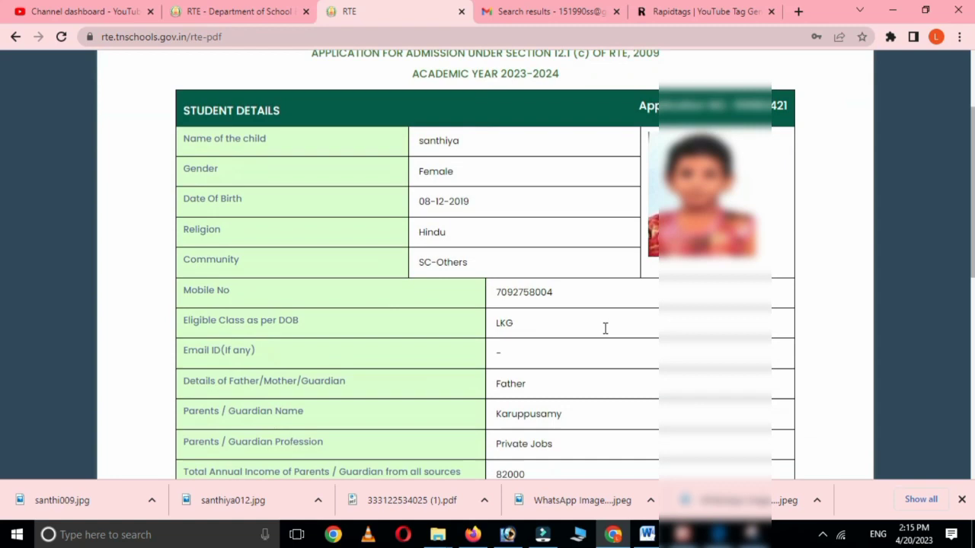
scroll(606, 328, down, 2)
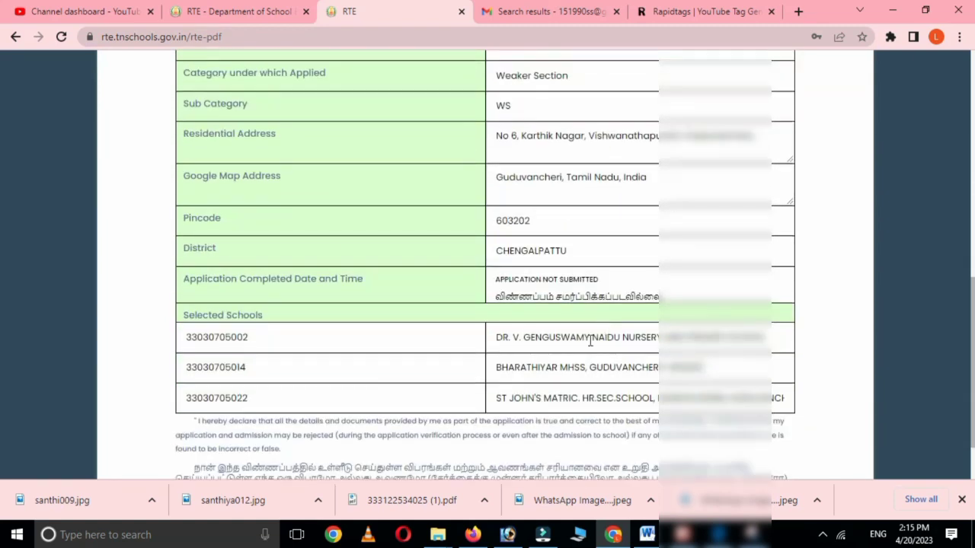
scroll(556, 392, down, 1)
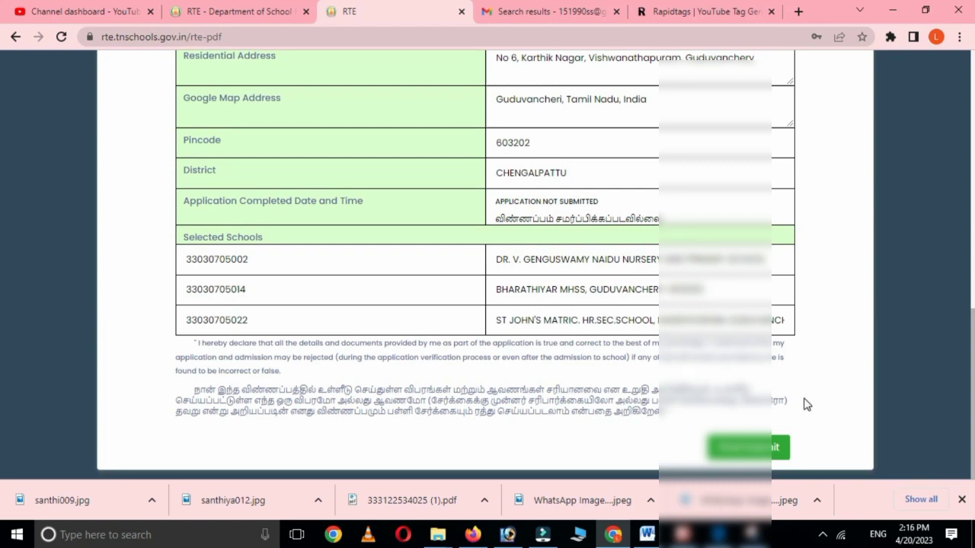
click(743, 449)
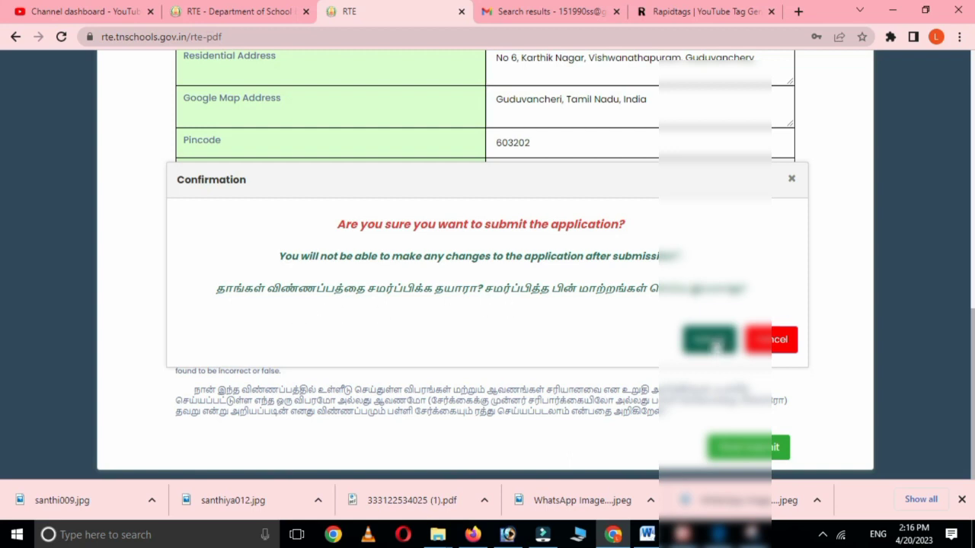
click(711, 343)
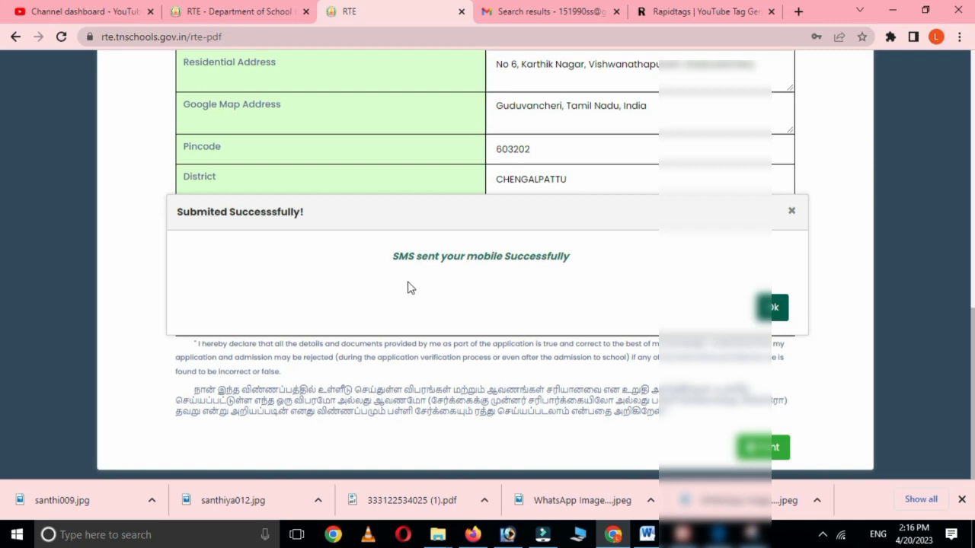
click(775, 308)
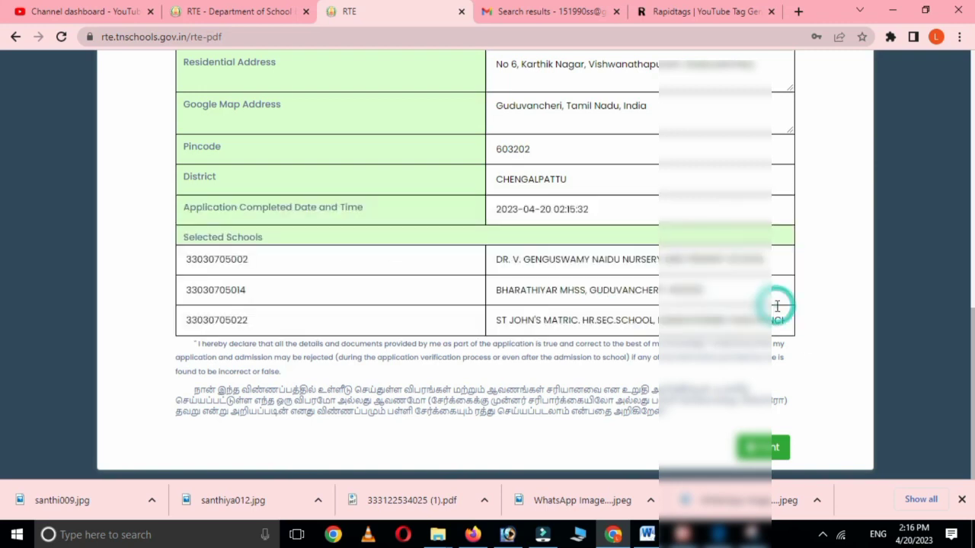
Step: Preview the printout of the submitted application, then log out
click(768, 446)
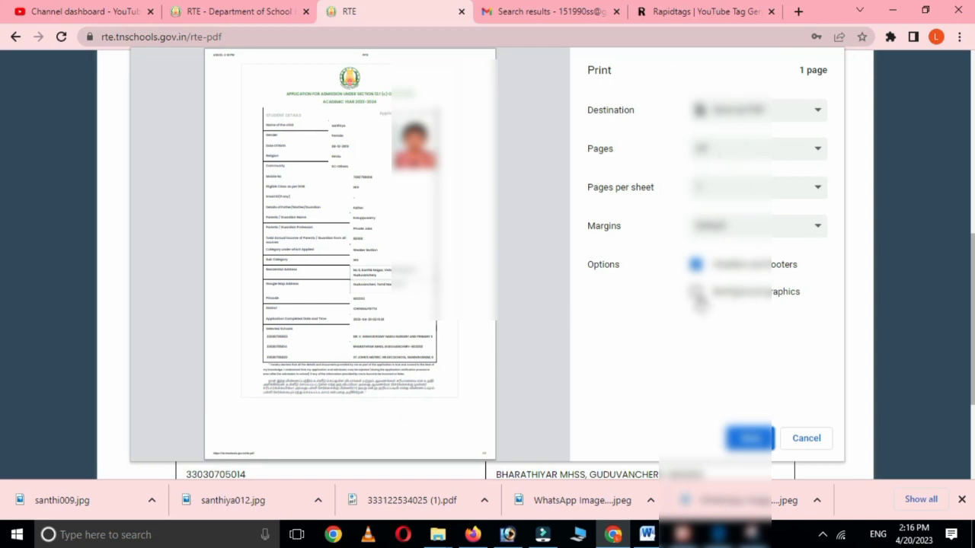
key(Escape)
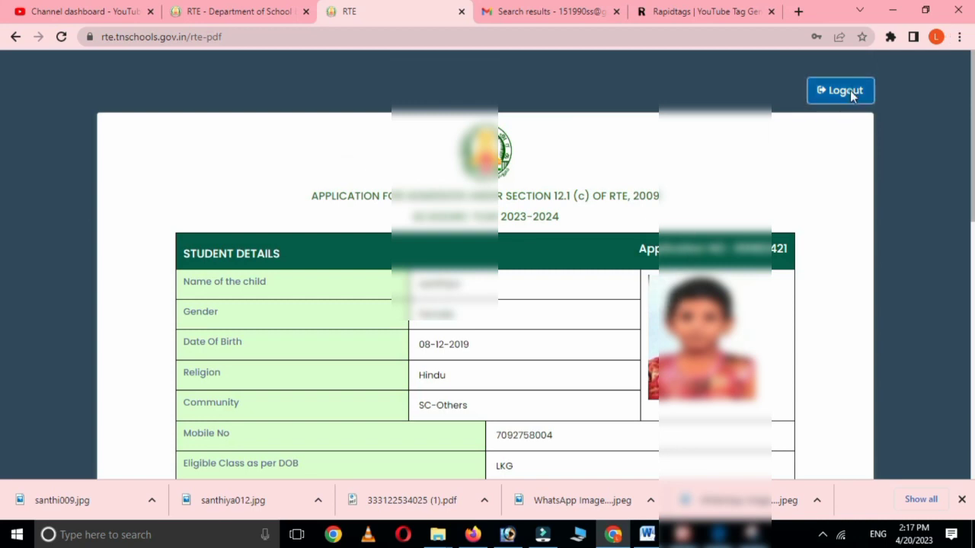
click(838, 91)
click(668, 297)
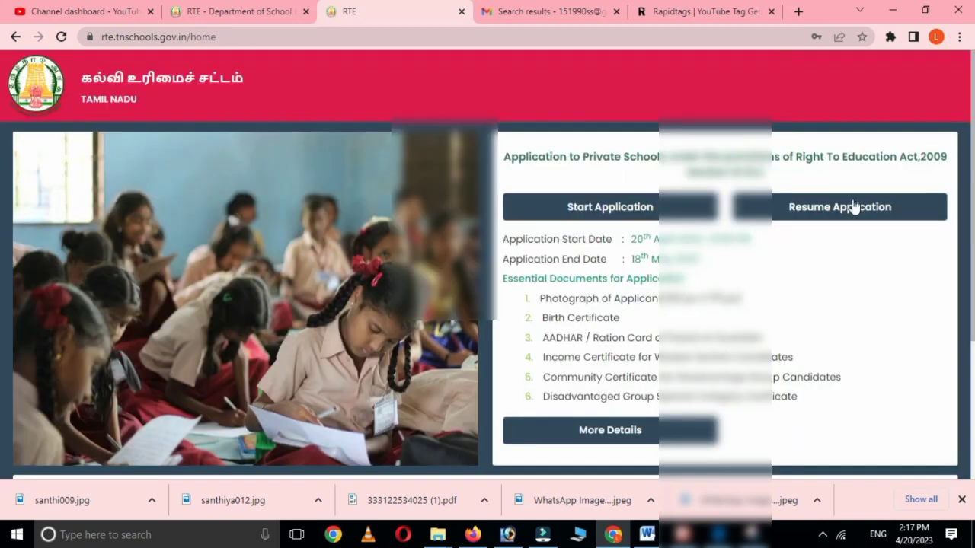
Step: Resume the application, log back in, and review the submitted form
click(817, 214)
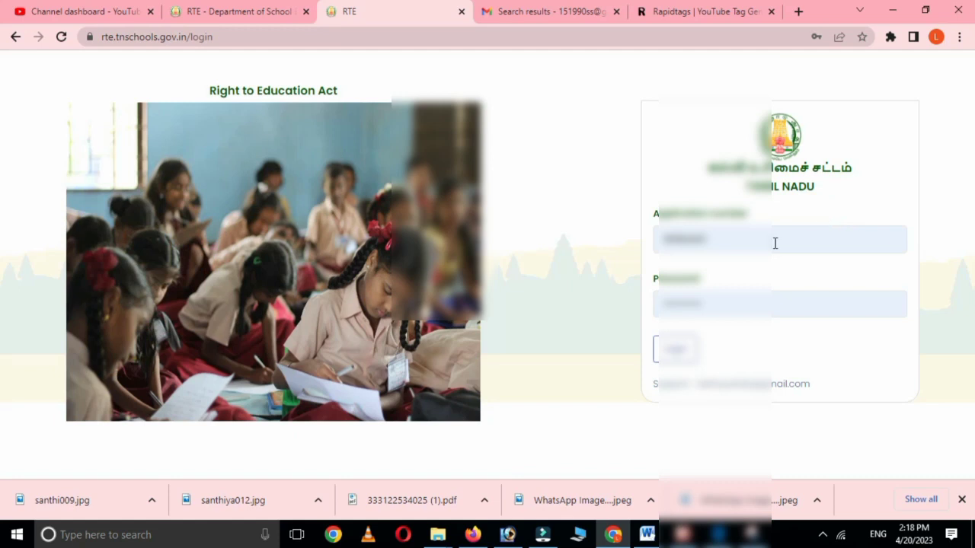
click(675, 350)
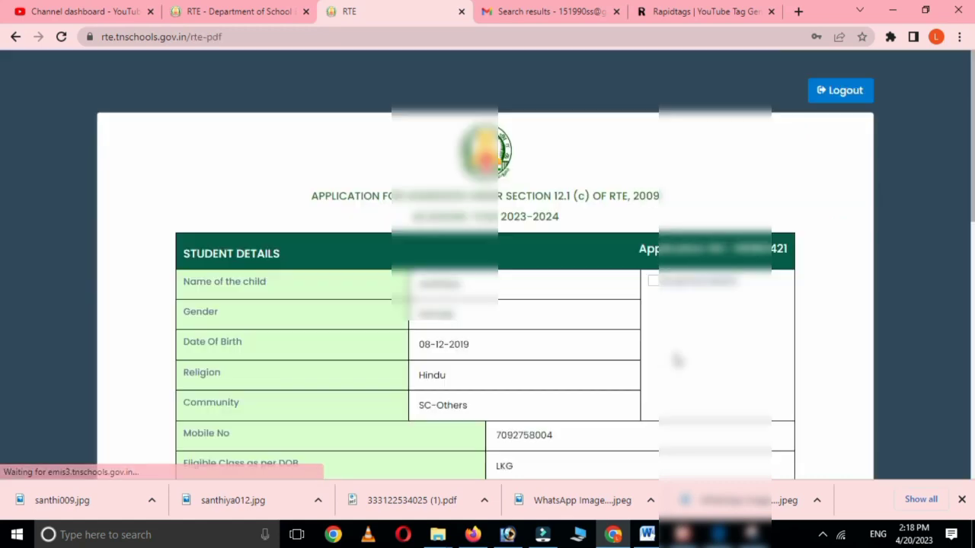
scroll(588, 337, down, 6)
scroll(579, 326, down, 2)
scroll(578, 326, up, 8)
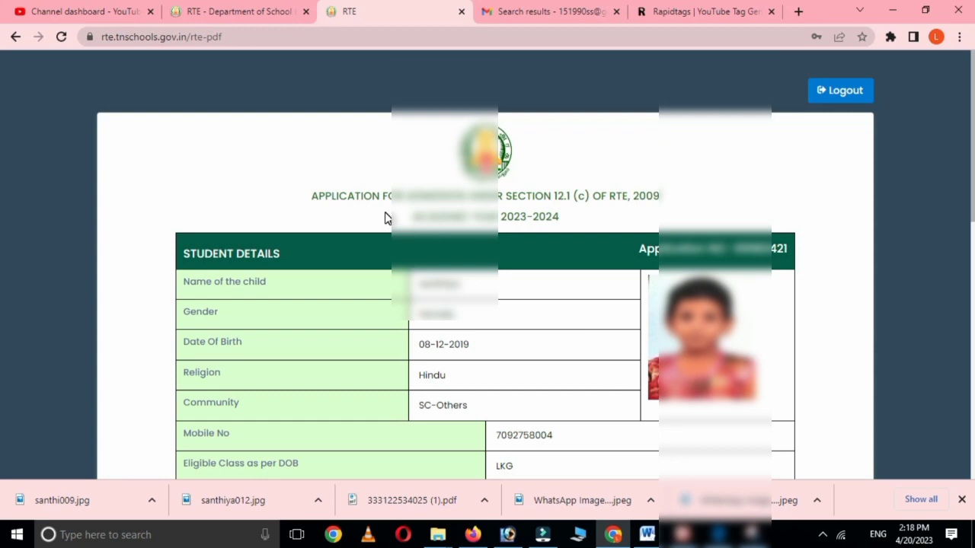
scroll(546, 290, down, 5)
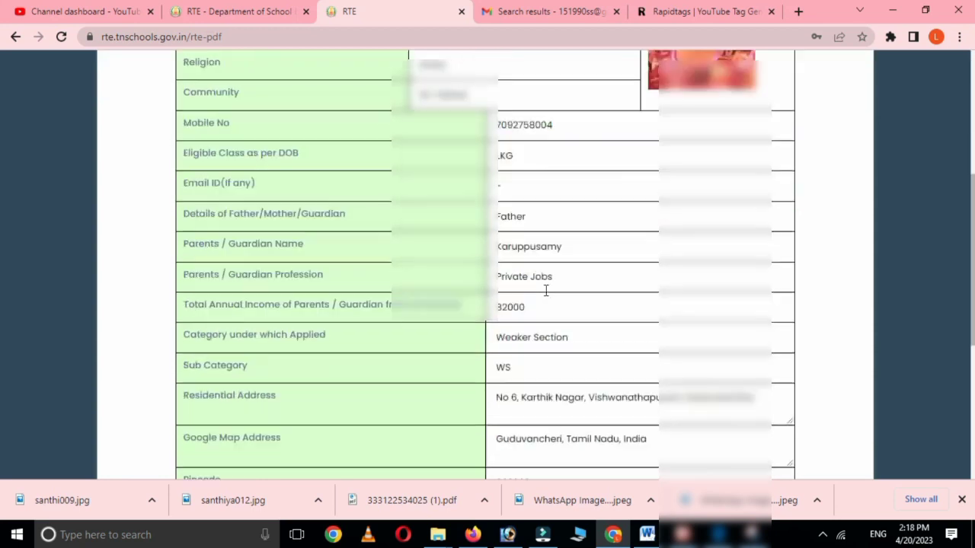